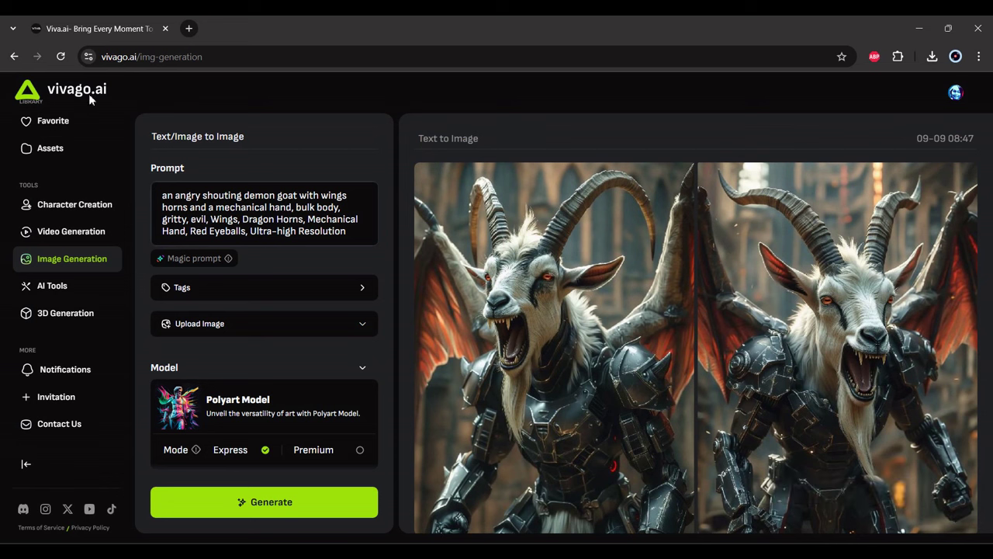
Highlight the winged goat prompt text, then clear the selection.
left_click(355, 229)
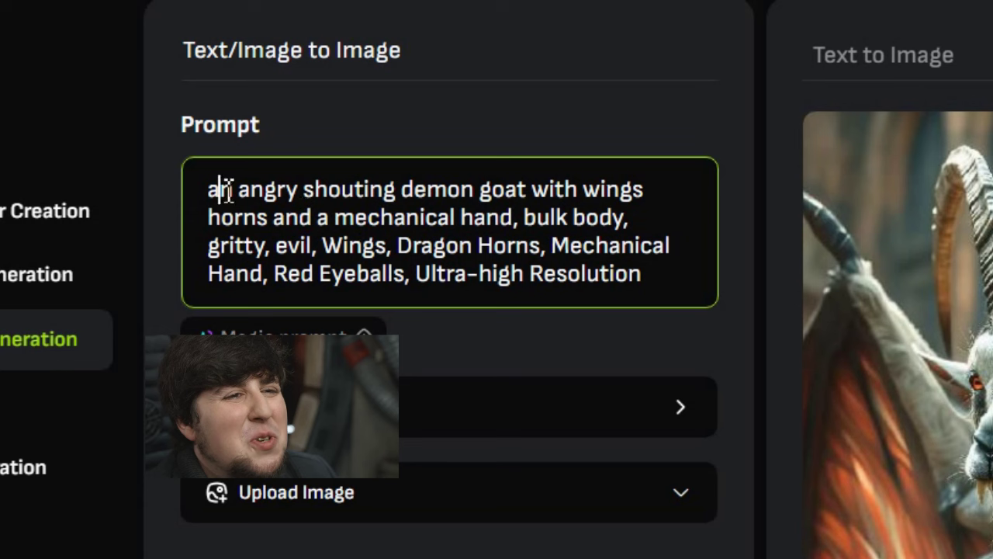
left_click_drag(172, 196, 355, 196)
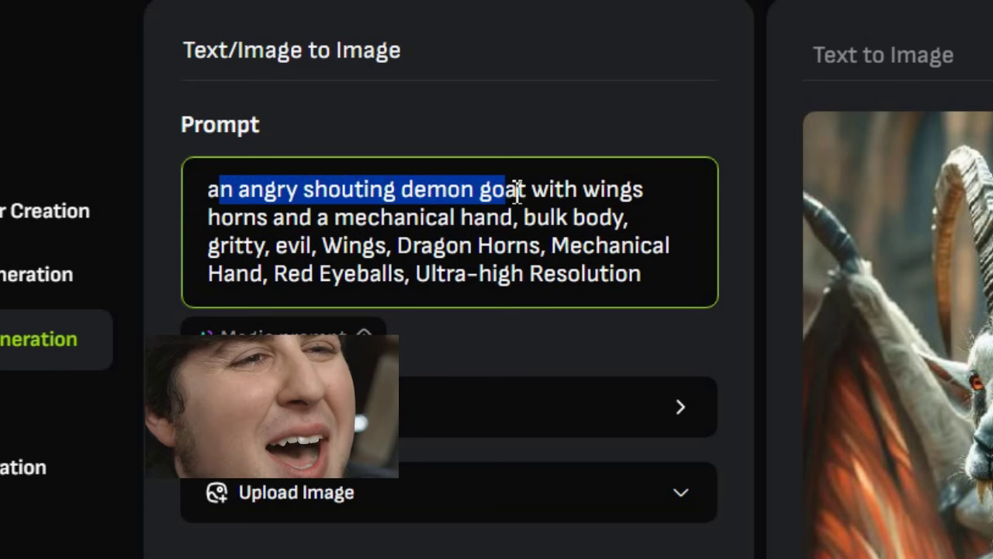
mouse_move(663, 191)
left_mouse_down()
mouse_move(688, 255)
mouse_move(680, 287)
left_mouse_up()
left_click(708, 286)
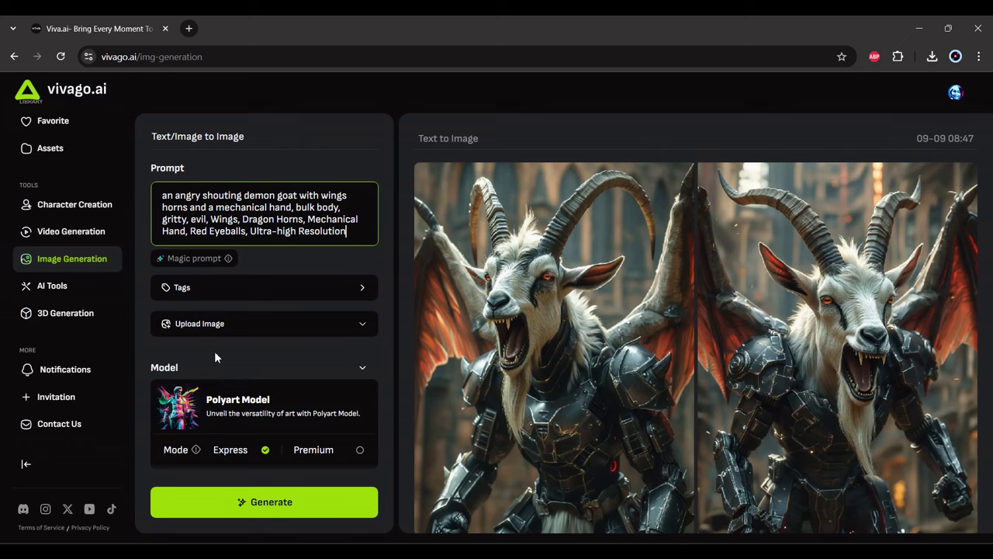
Open the left winged goat image at full size, download it, and view the second variant.
scroll(214, 351, "down", 2)
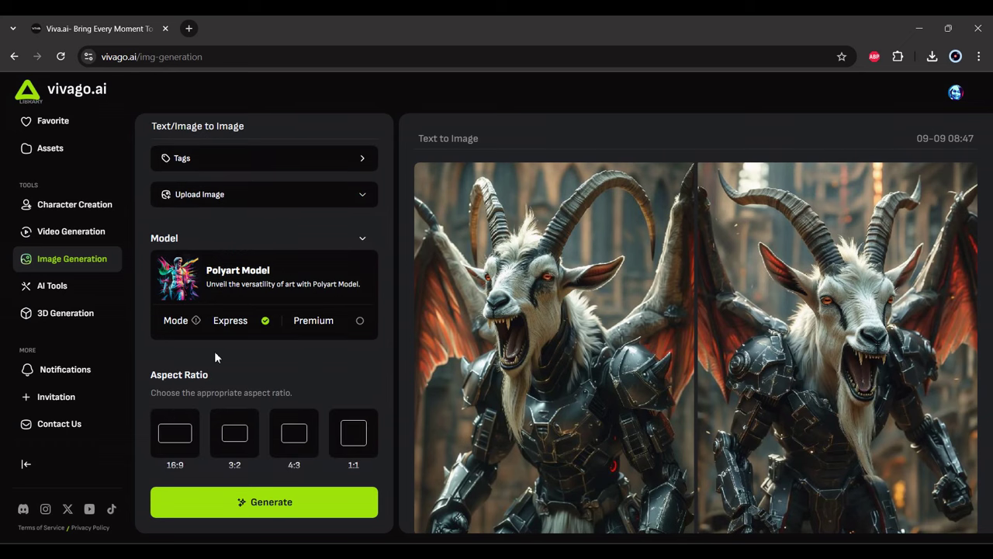
scroll(226, 351, "down", 3)
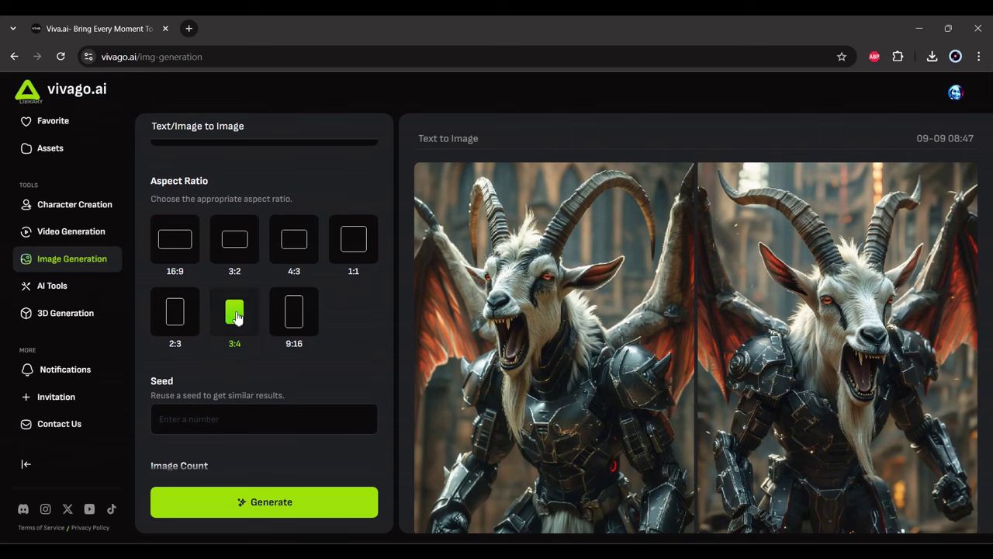
scroll(318, 350, "up", 3)
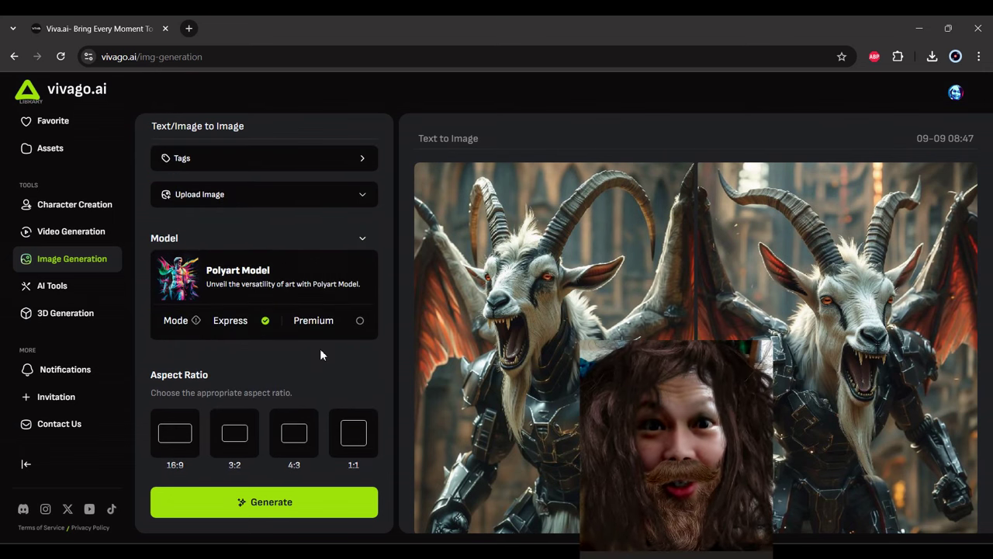
scroll(319, 349, "up", 1)
scroll(320, 348, "up", 1)
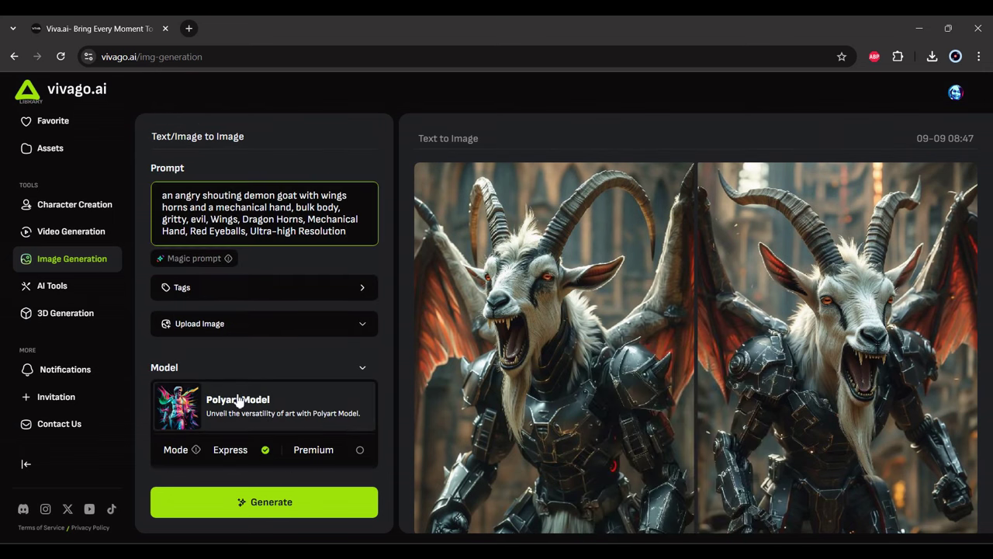
left_click(523, 321)
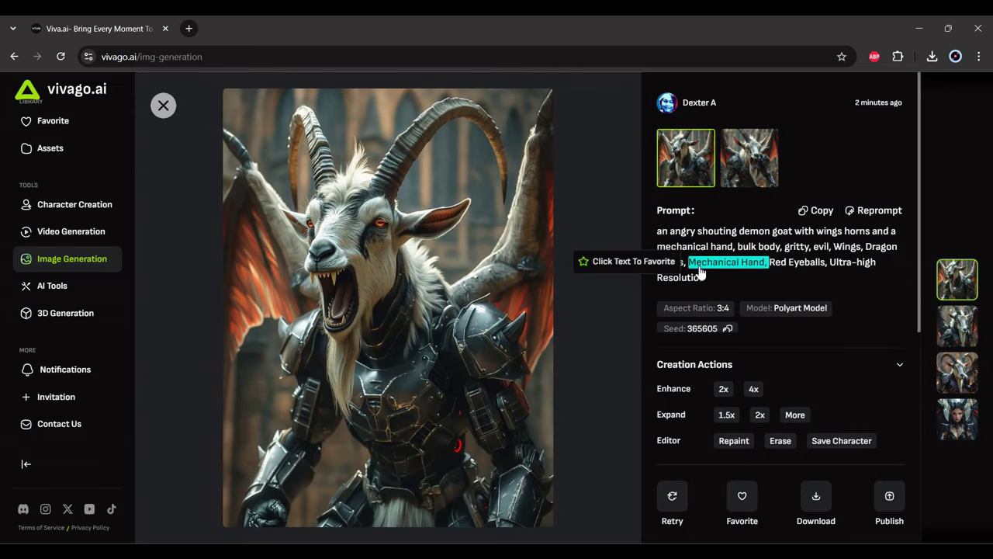
left_click(816, 503)
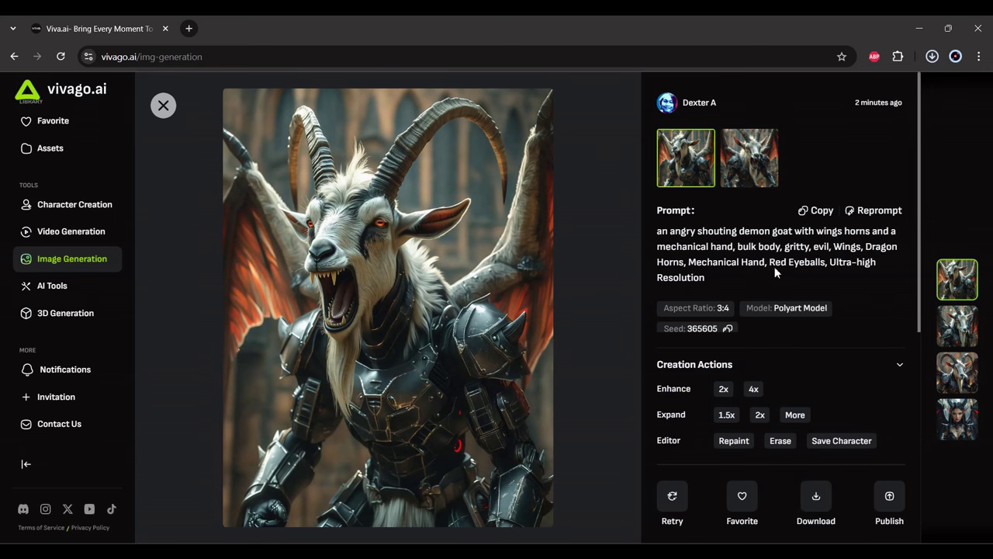
left_click(758, 184)
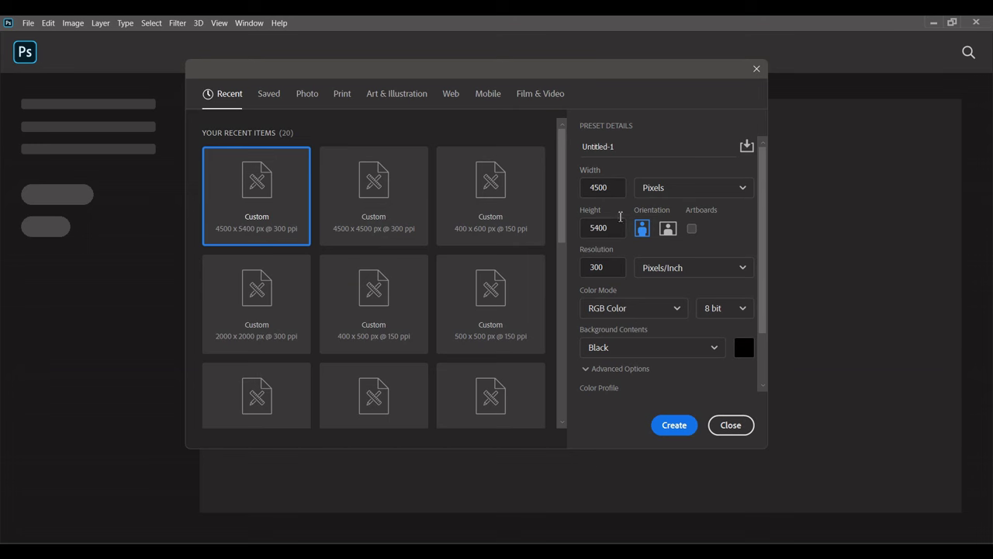
Create a 4500 × 5400 px, 300 ppi document with a black background and fit it on screen.
left_click(613, 189)
left_click(608, 229)
left_click(606, 269)
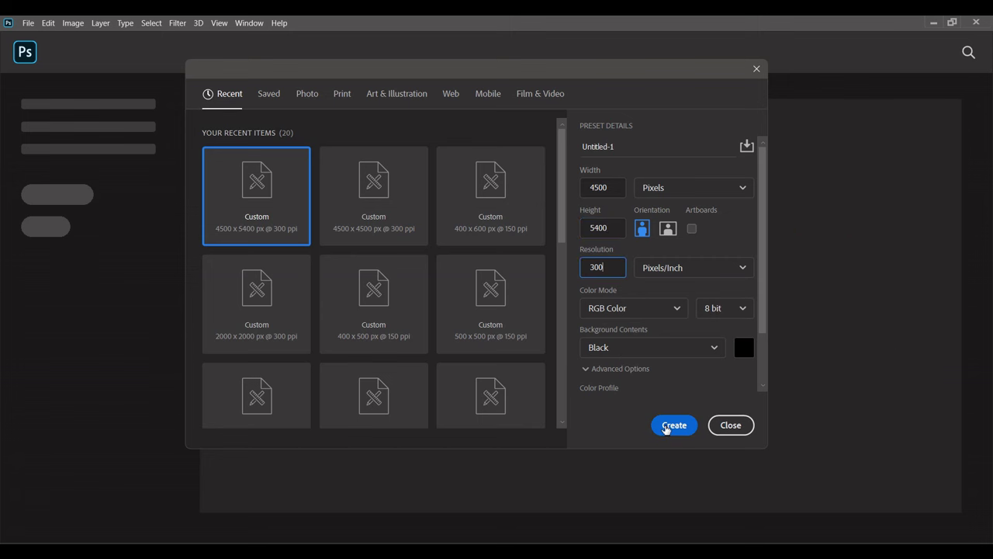
left_click(665, 426)
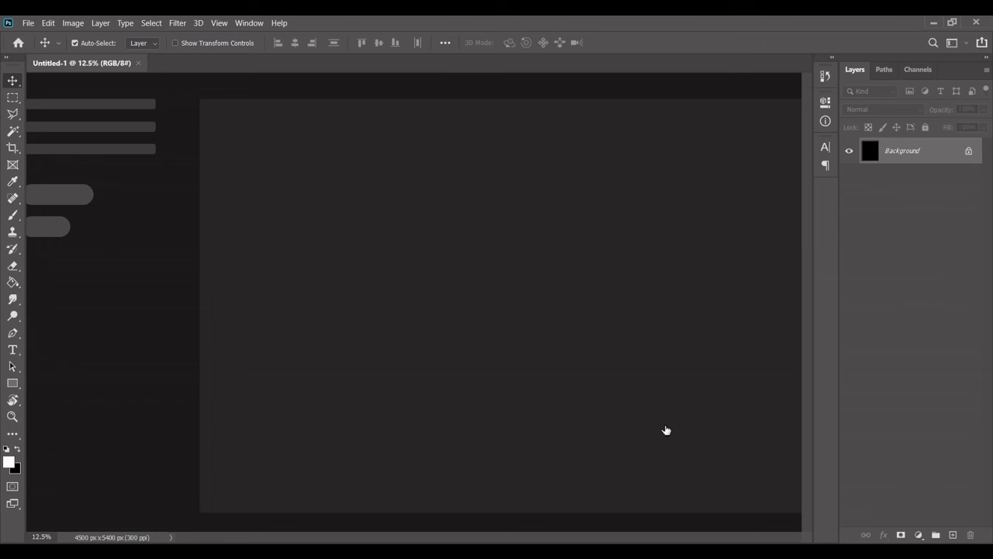
key("ctrl+0")
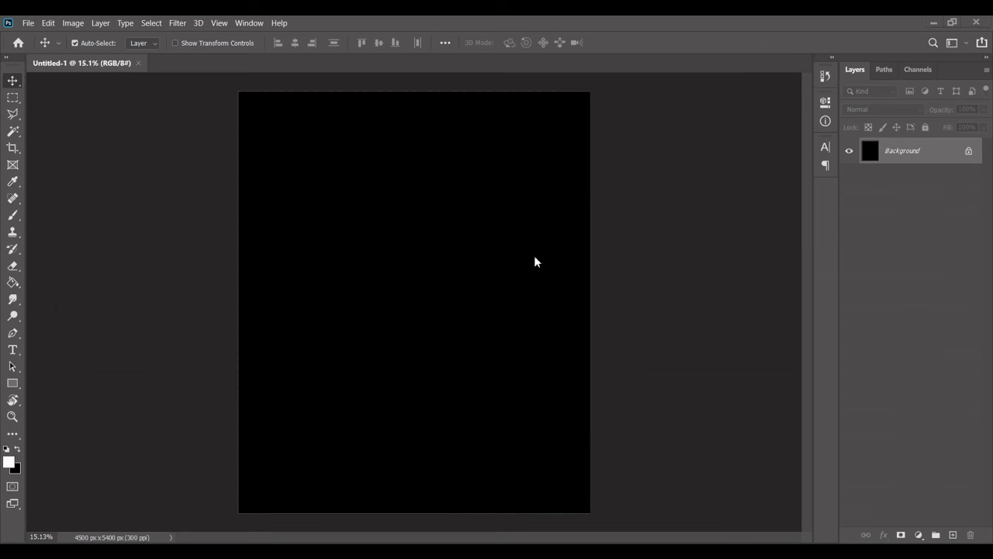
Place the downloaded goat image as an embedded layer, commit it, and rasterize the layer.
left_click(28, 22)
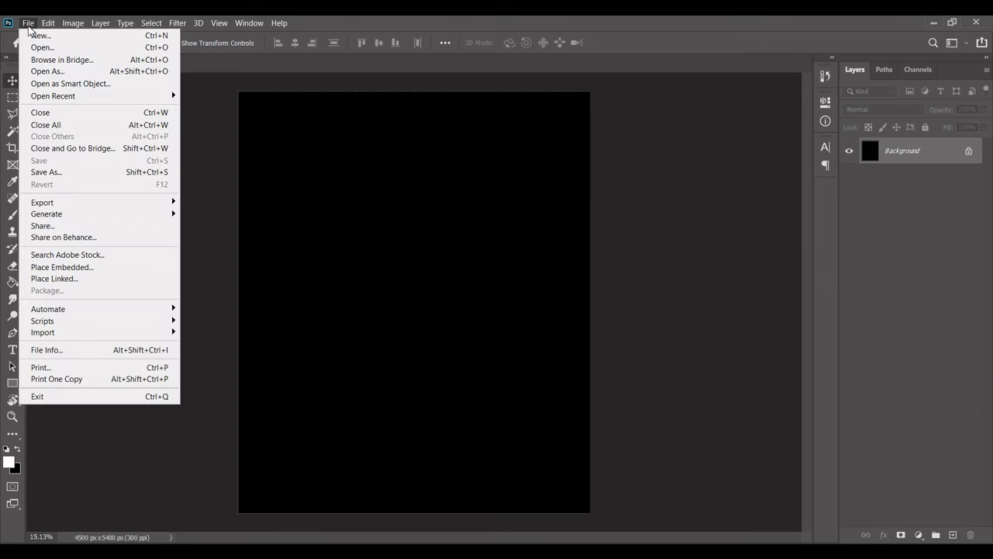
left_click(56, 267)
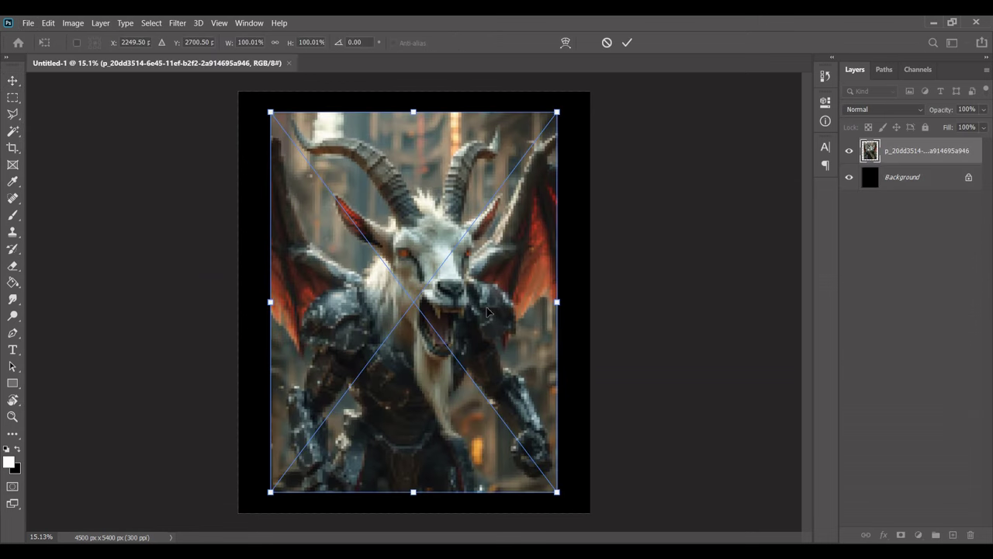
left_click(627, 43)
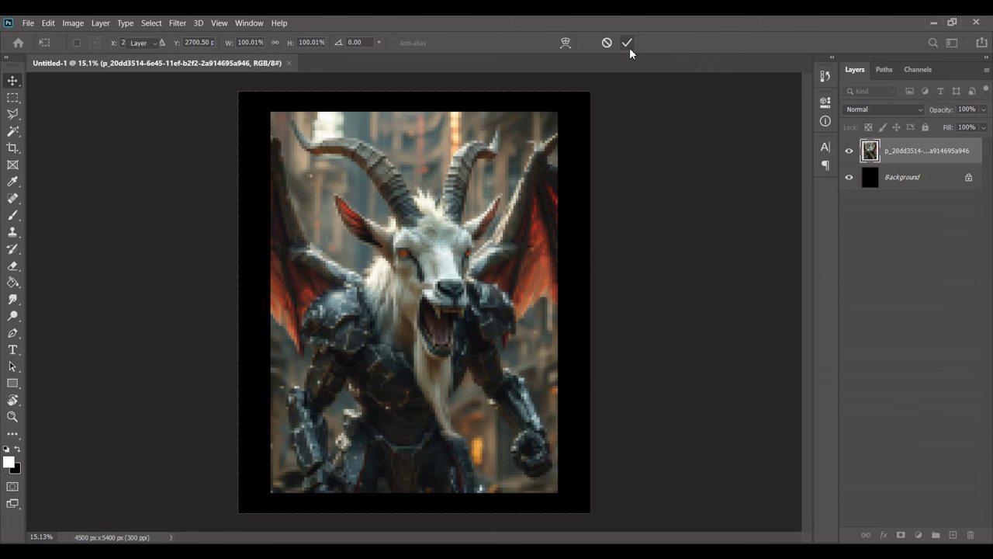
scroll(436, 439, "up", 1)
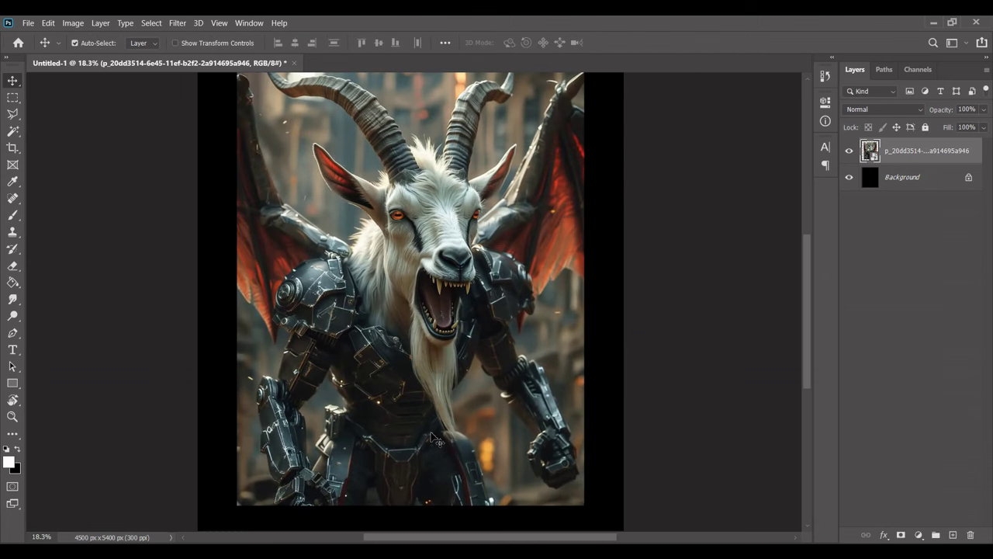
scroll(436, 439, "down", 1)
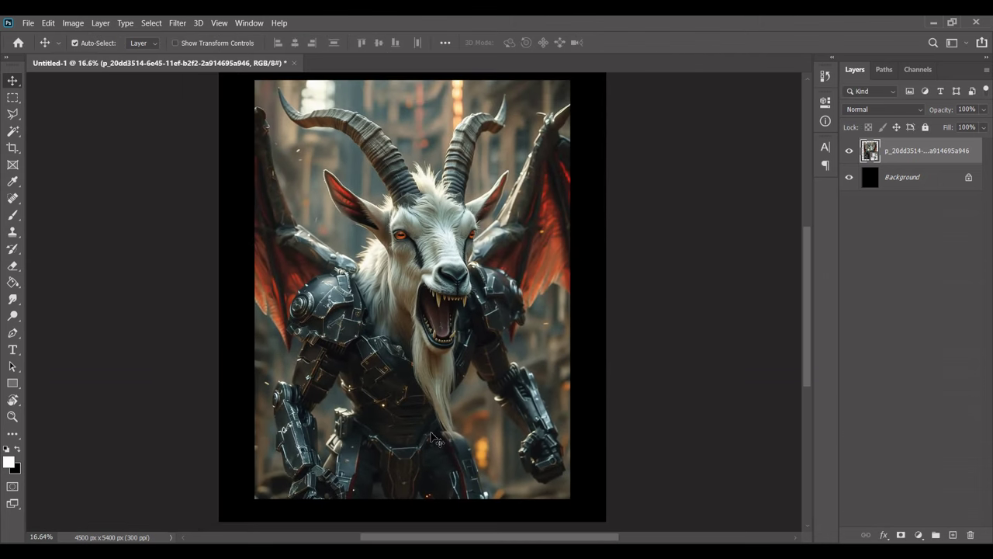
scroll(436, 439, "down", 1)
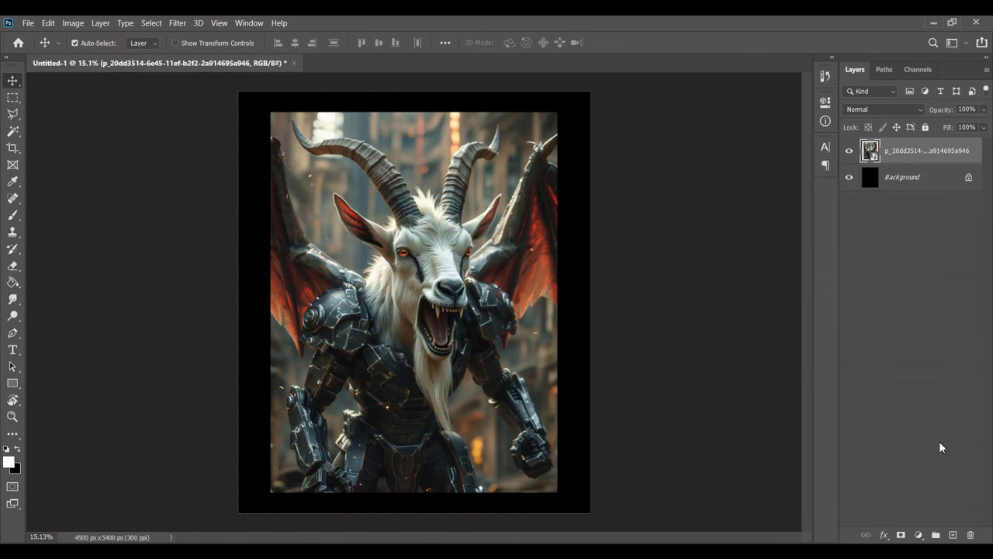
right_click(923, 154)
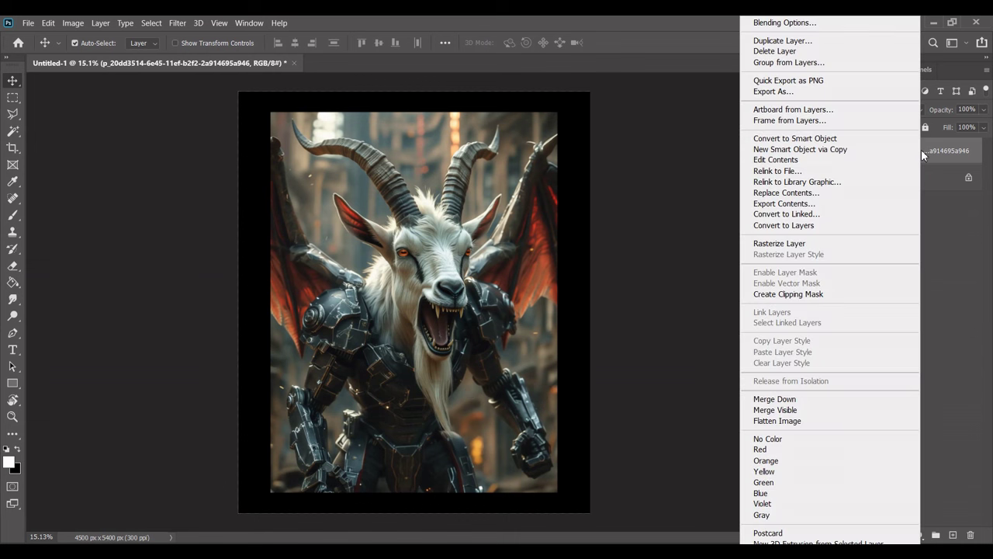
left_click(789, 244)
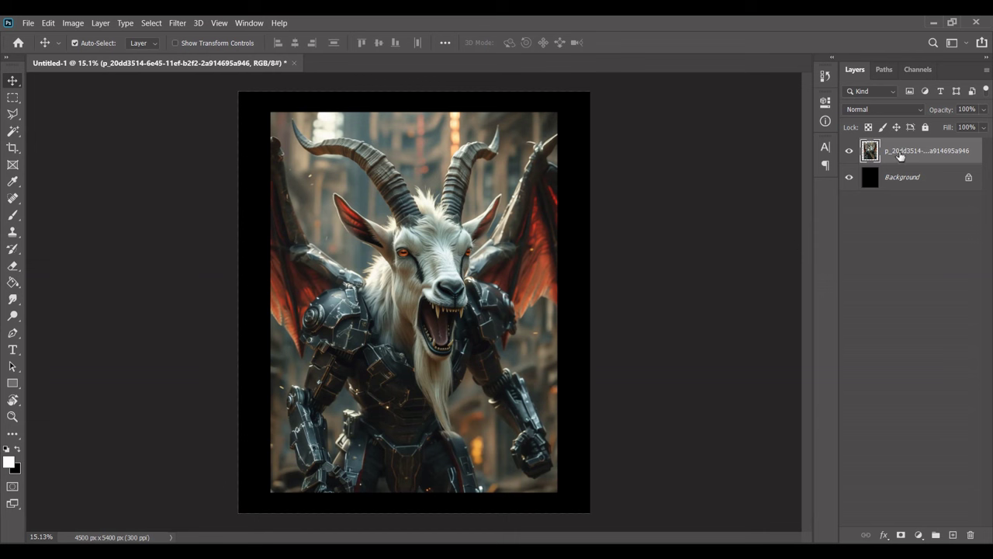
left_click(101, 23)
mouse_move(108, 37)
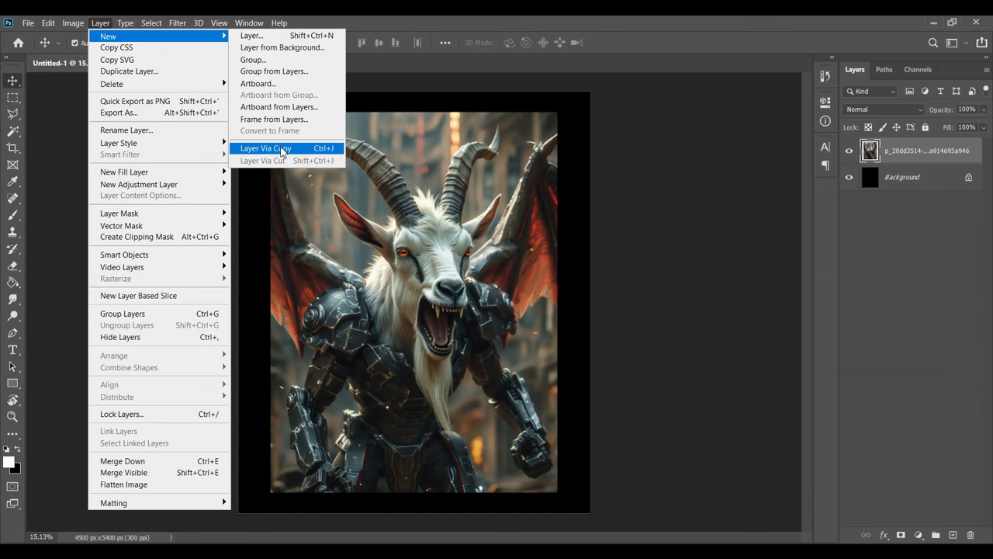
Duplicate the goat layer twice with Layer Via Copy, hide the top copy, and select the middle copy.
left_click(282, 153)
left_click(73, 22)
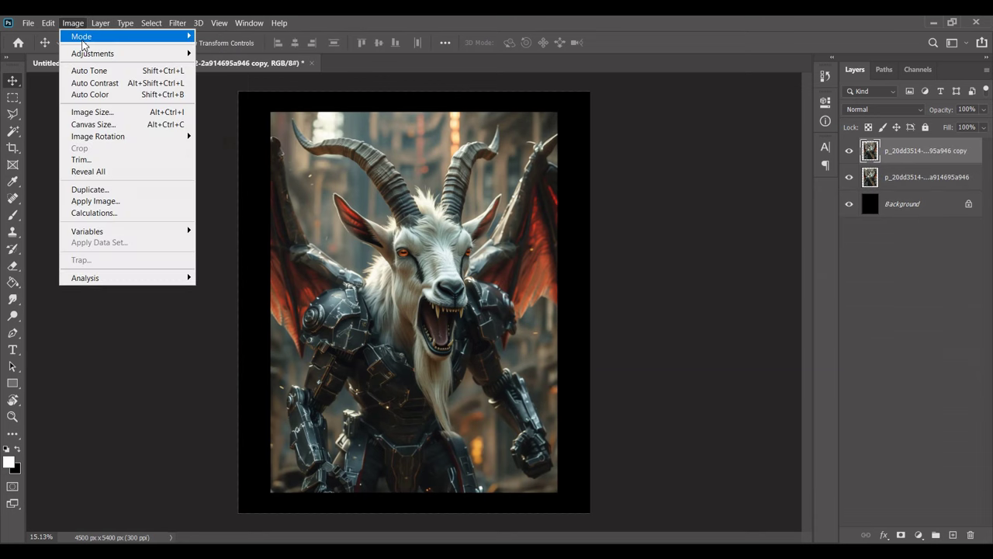
left_click(78, 23)
left_click(101, 22)
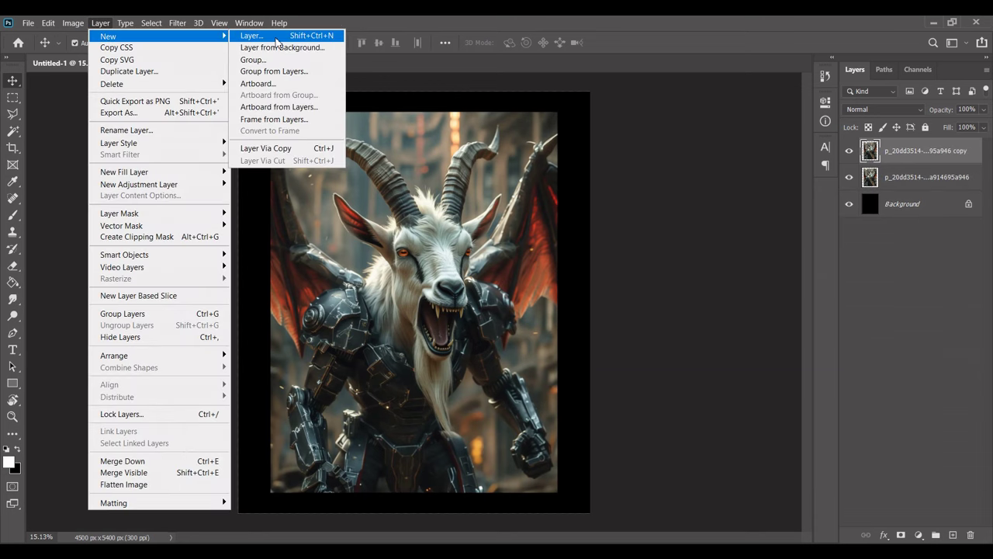
left_click(283, 154)
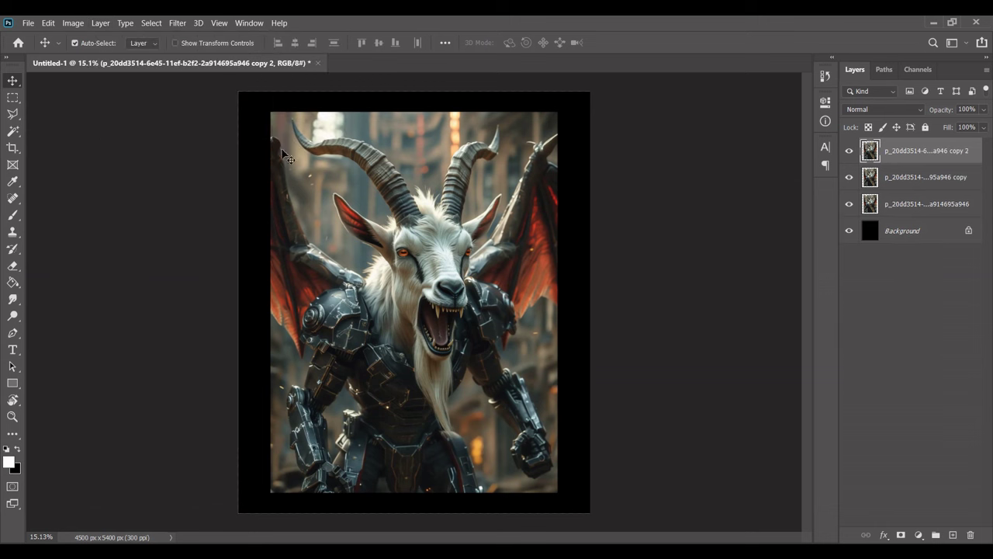
left_click(904, 177)
left_click(902, 204)
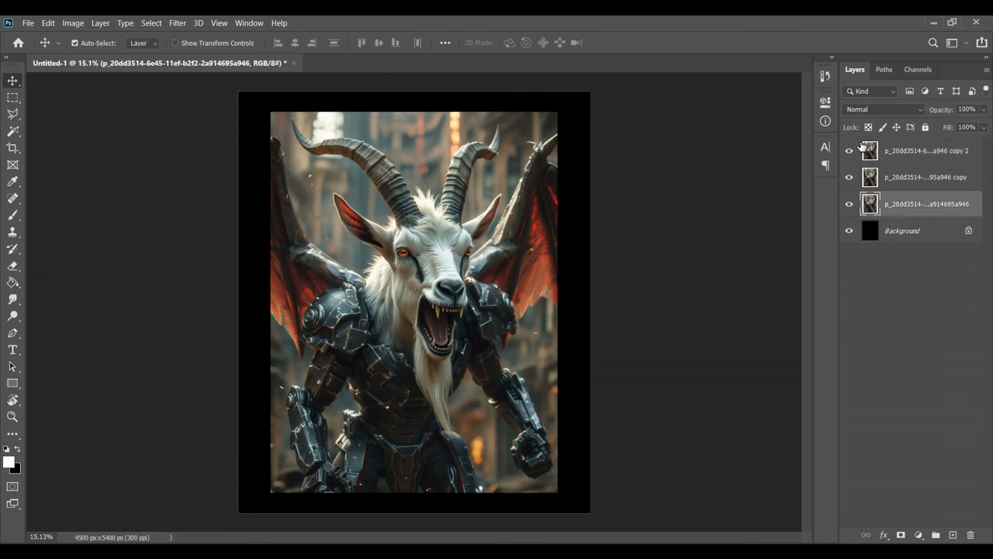
left_click(849, 151)
left_click(893, 177)
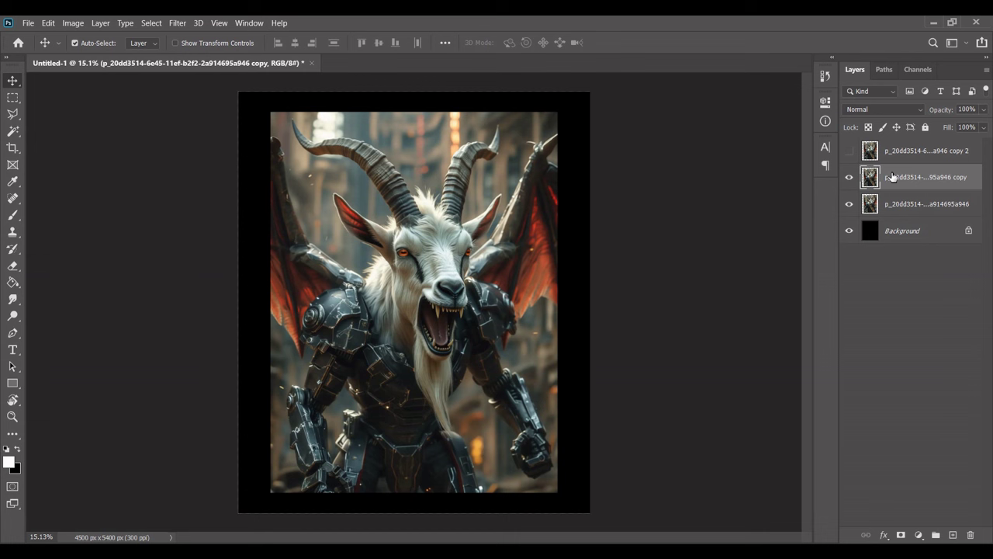
left_click(180, 24)
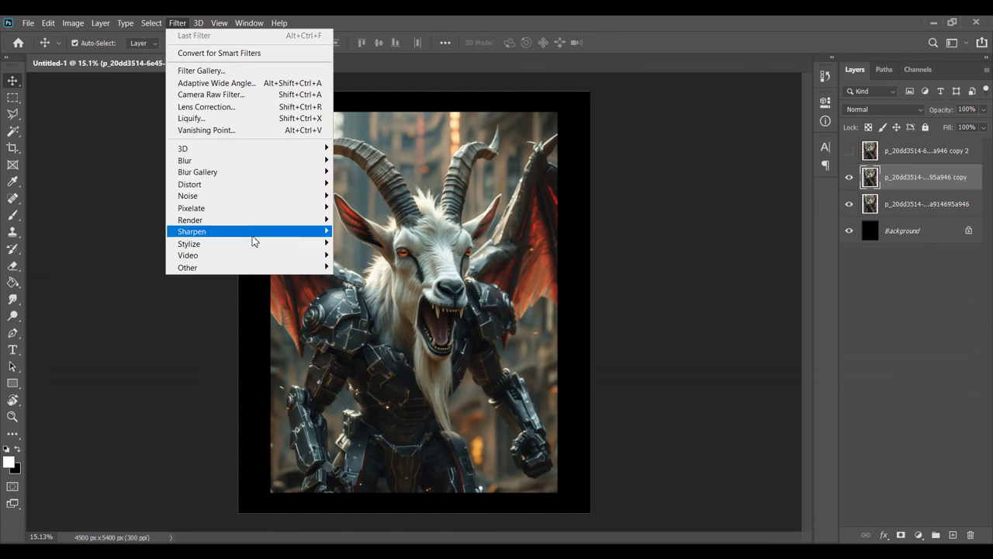
mouse_move(188, 267)
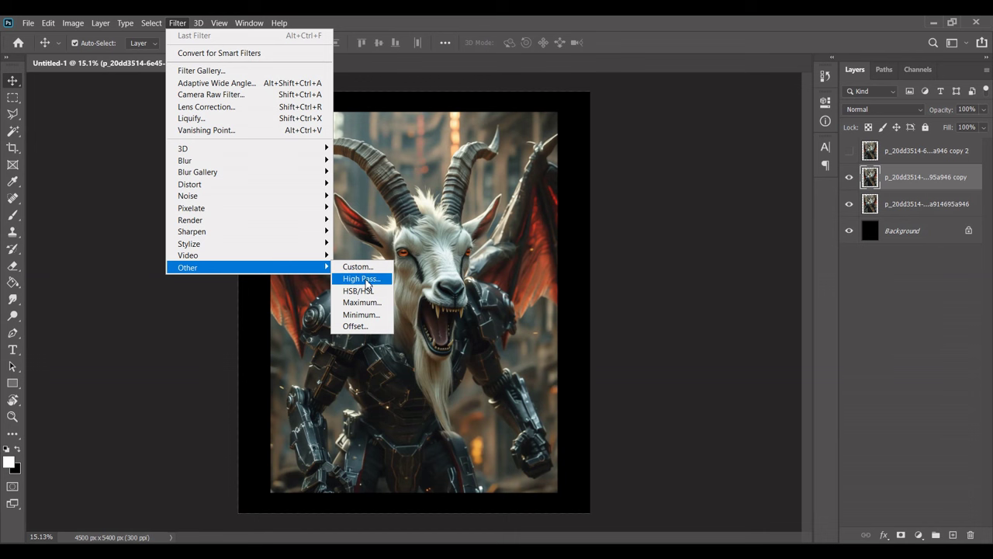
Apply a High Pass filter of about 11 px radius to the middle goat copy.
left_click(368, 281)
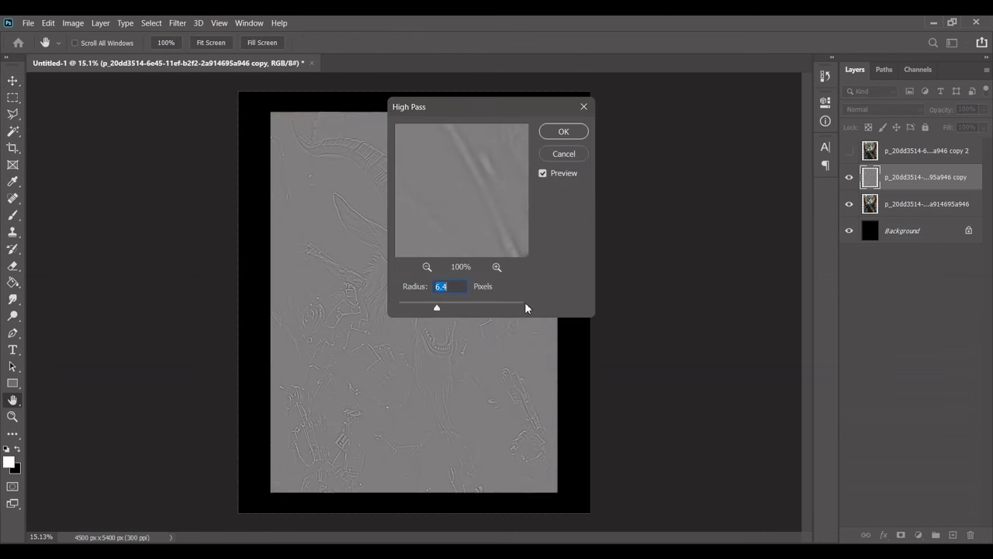
left_click_drag(504, 112, 678, 211)
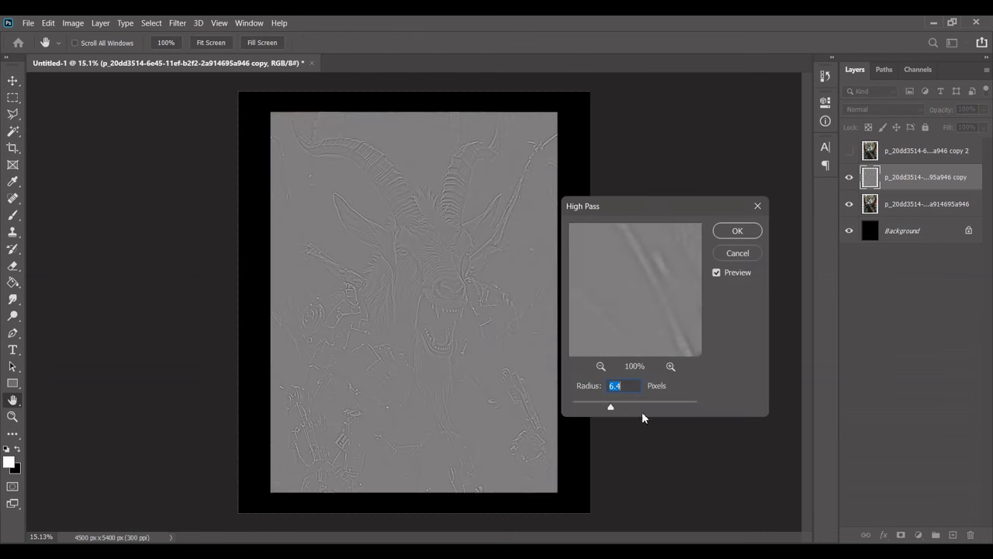
left_click_drag(614, 408, 624, 412)
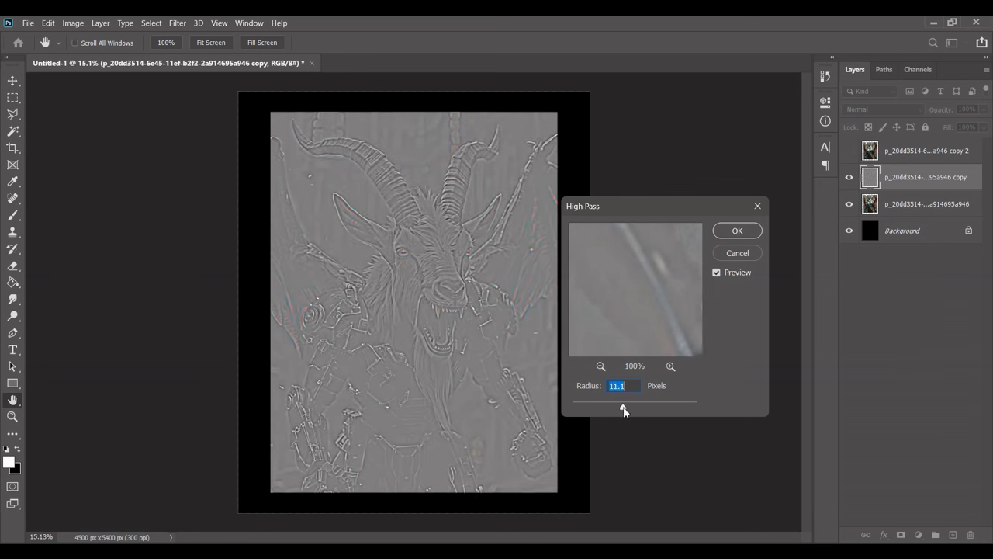
left_click(737, 230)
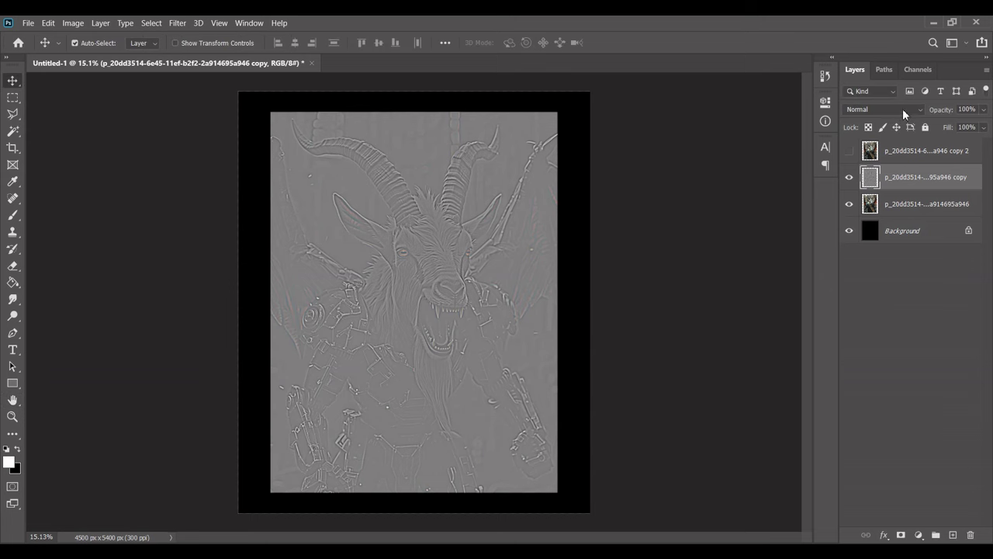
Blend the high-pass layer in Linear Light and zoom in on the goat's head to check the sharpening.
left_click(903, 109)
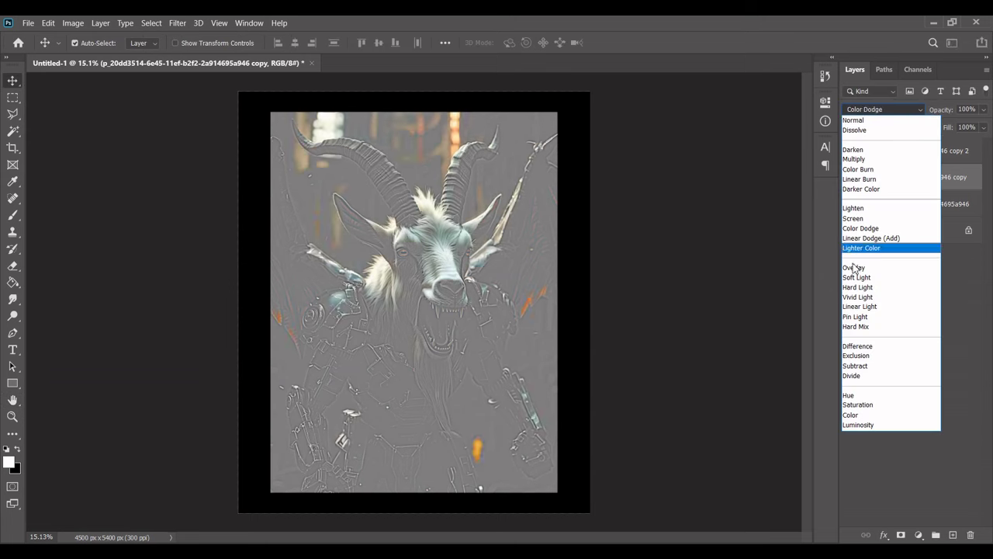
left_click(854, 307)
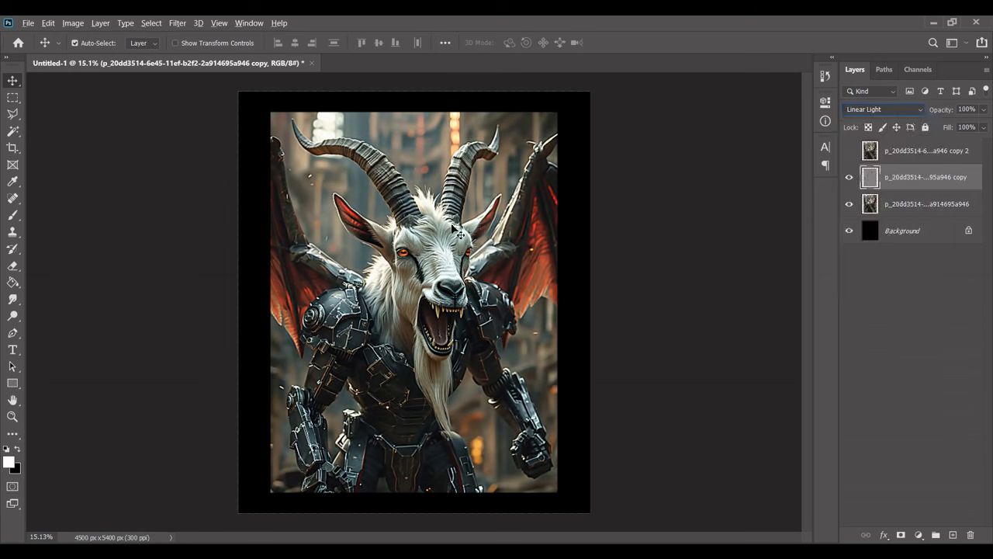
key("ctrl")
left_click(673, 233)
left_click_drag(500, 272, 784, 210)
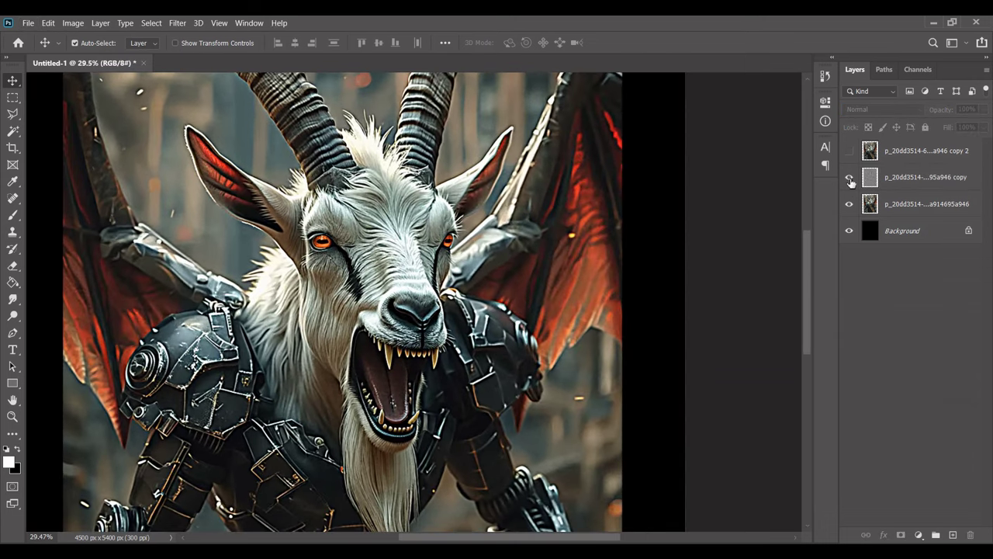
left_click(849, 177)
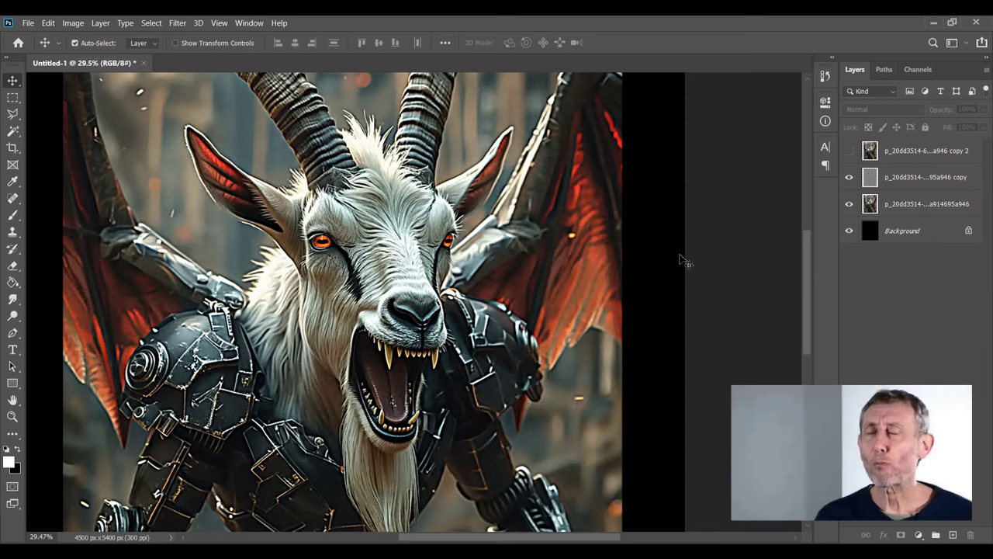
scroll(680, 260, "down", 1)
scroll(679, 260, "down", 1)
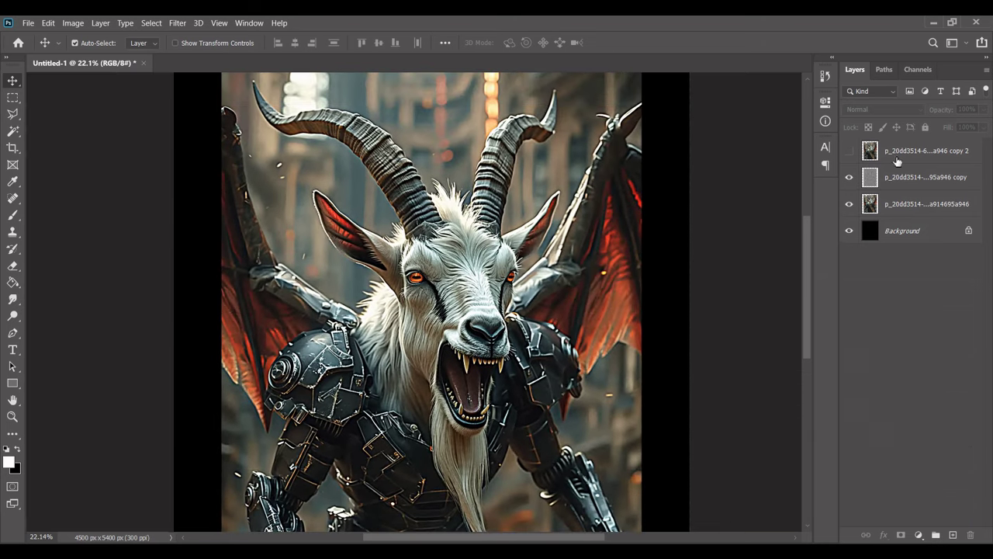
Show the top goat copy and desaturate it to grayscale.
left_click(848, 154)
left_click(895, 155)
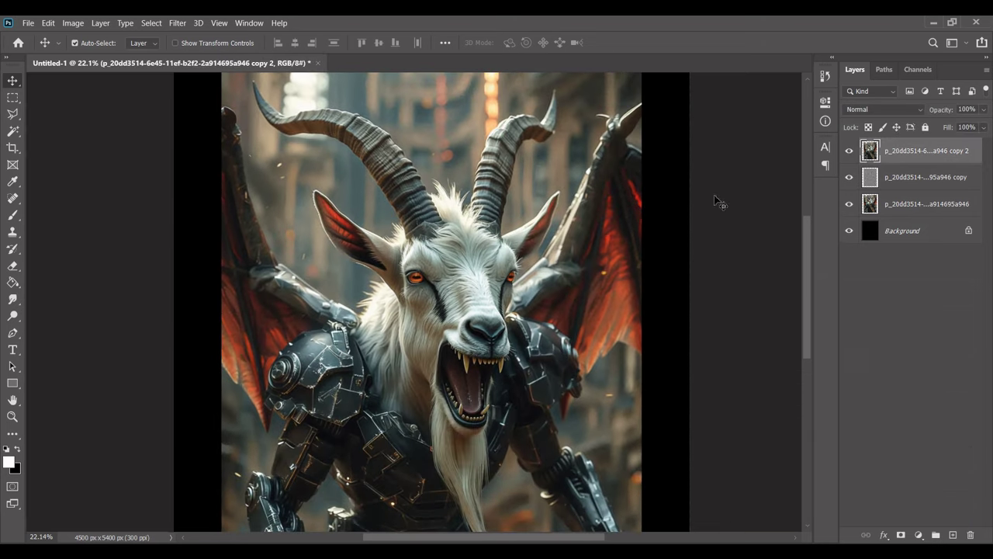
left_click(70, 23)
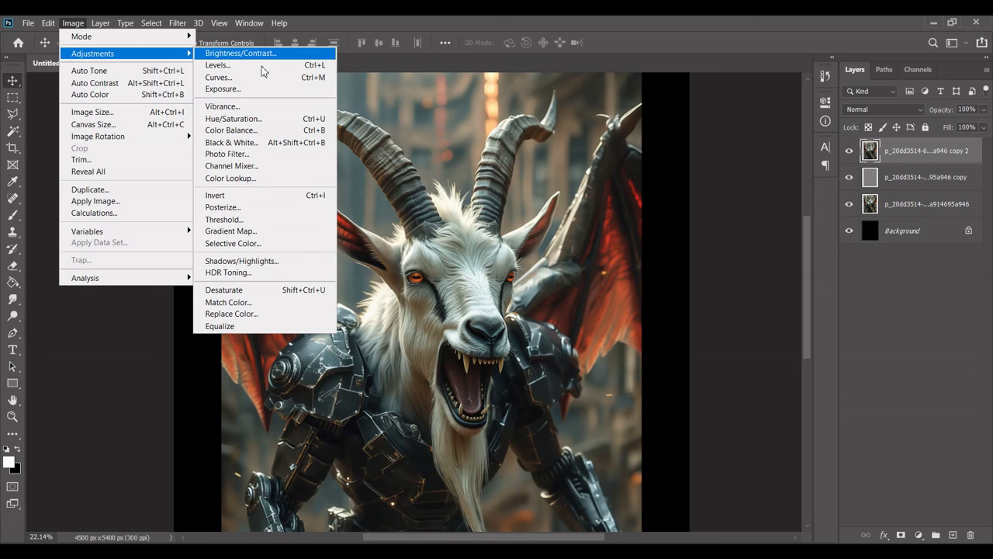
mouse_move(93, 54)
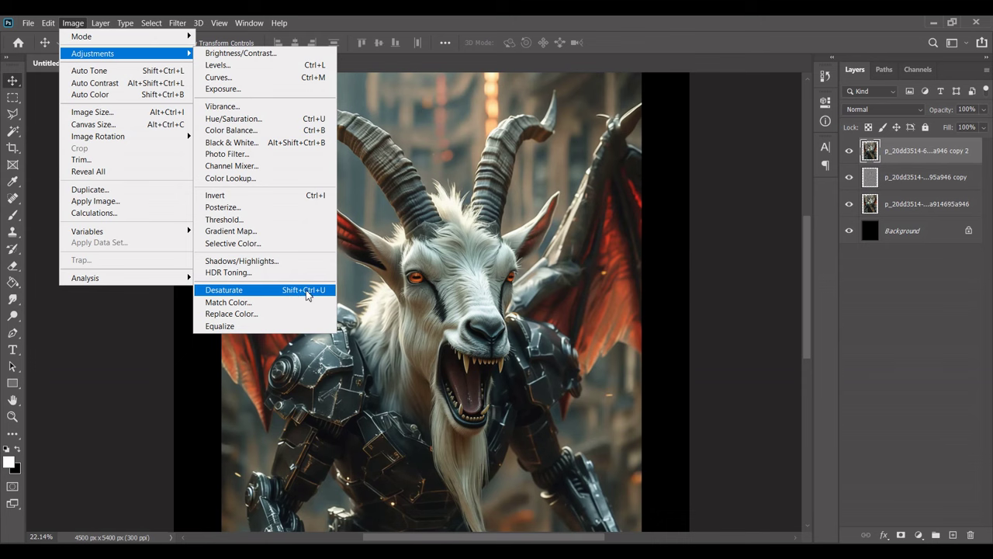
left_click(308, 292)
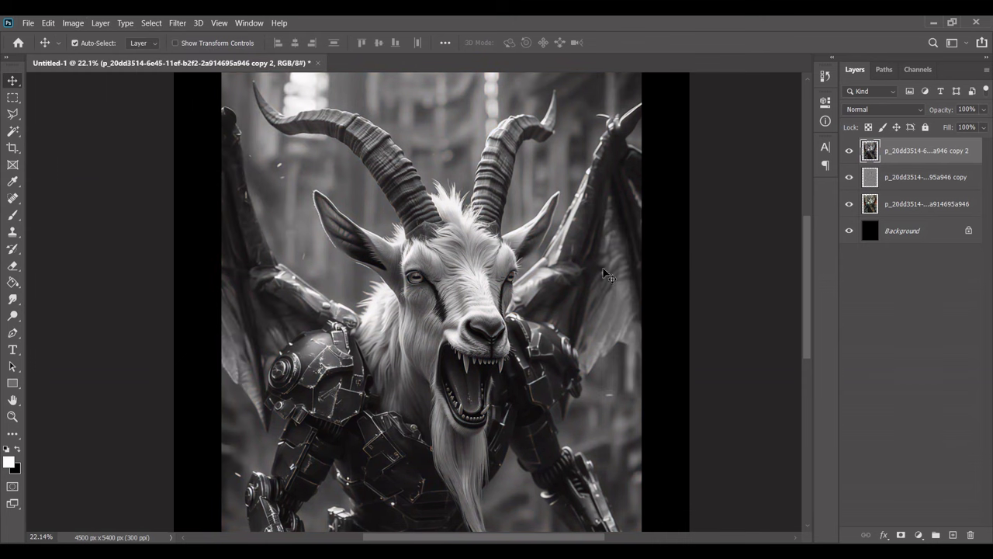
Blend the grayscale copy in Color Burn at 64% opacity and zoom out to view the whole goat.
left_click(919, 115)
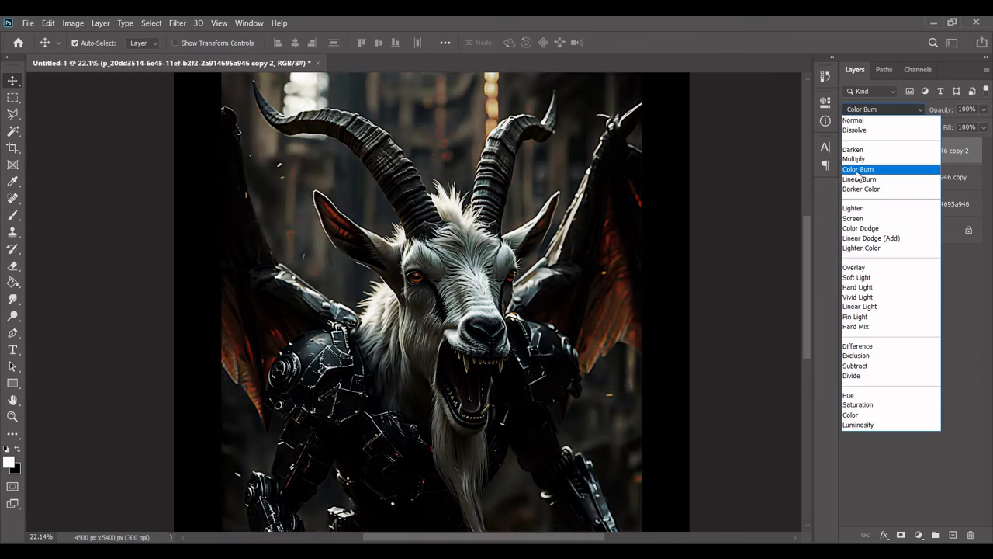
left_click(858, 171)
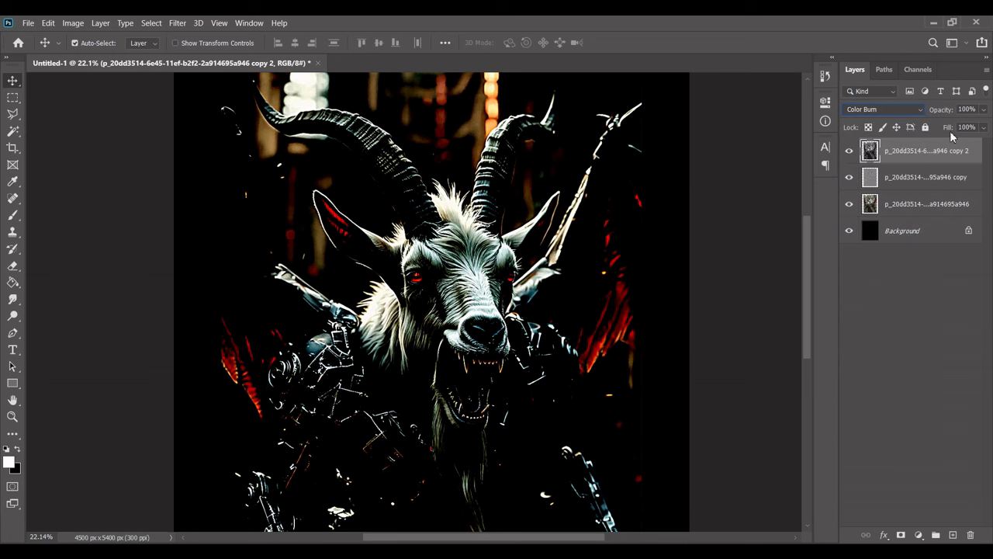
left_click_drag(983, 111, 960, 128)
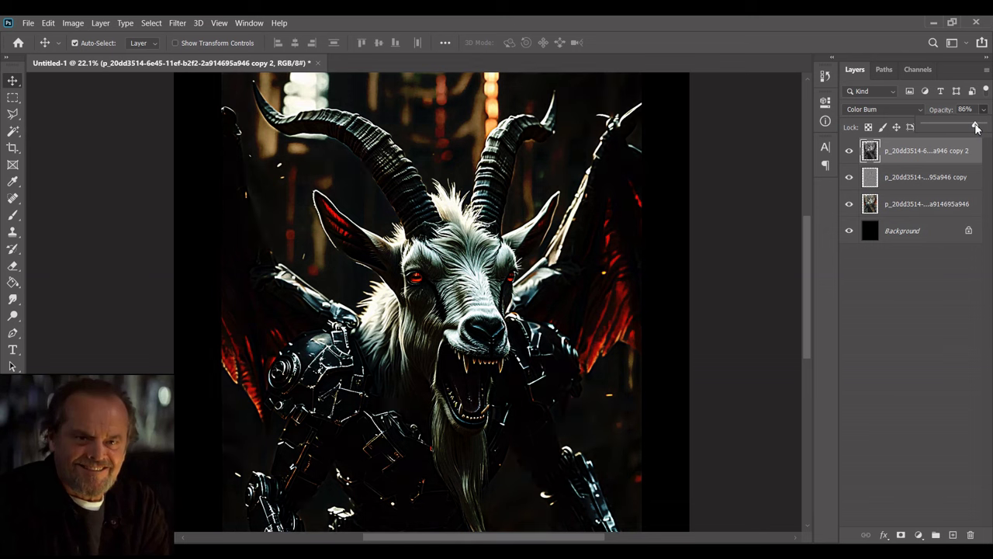
left_click_drag(960, 128, 961, 128)
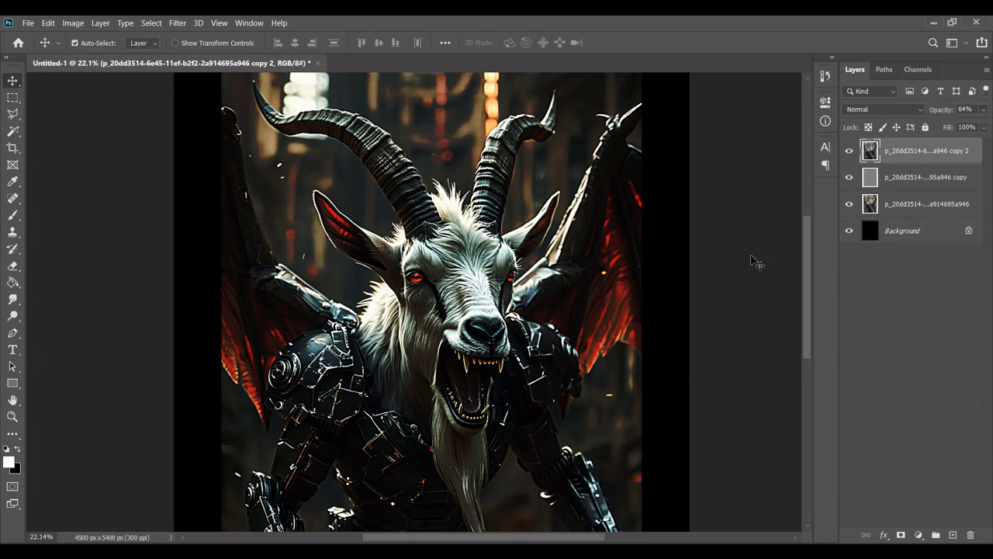
left_click(737, 287)
scroll(710, 322, "down", 1)
left_click_drag(693, 342, 629, 305)
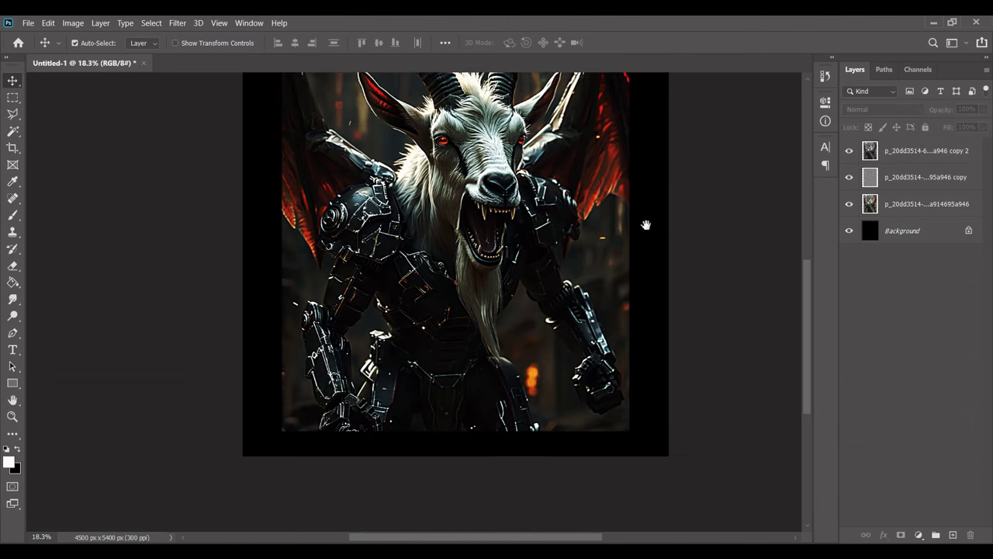
scroll(629, 305, "down", 1)
left_click(928, 151)
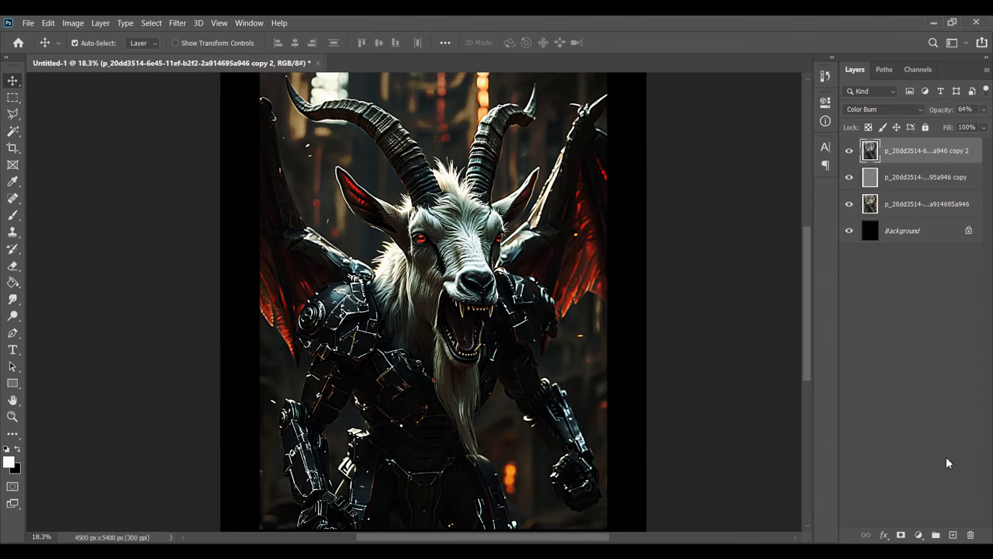
Add a Levels adjustment with black input 22 and midtones 0.92, then close its properties.
left_click(918, 534)
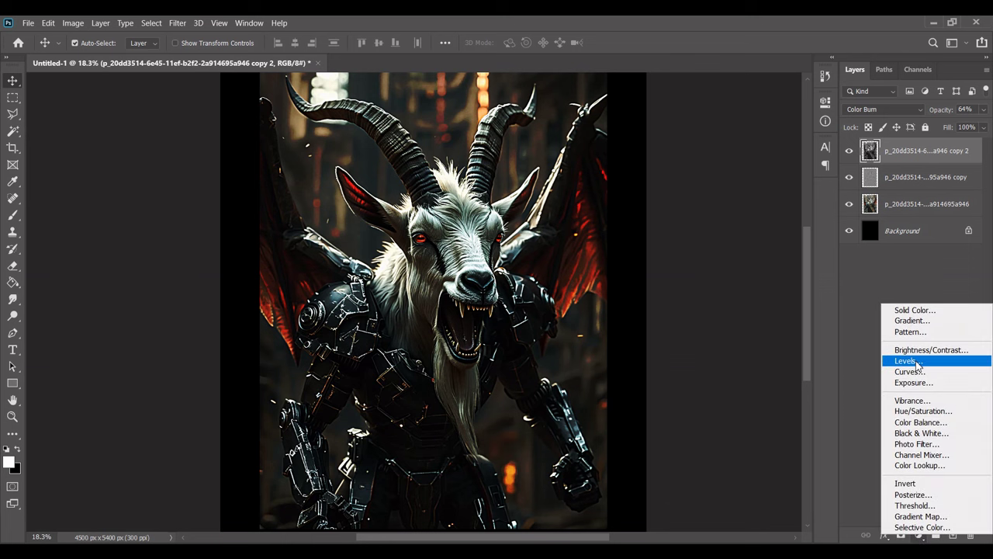
left_click(917, 361)
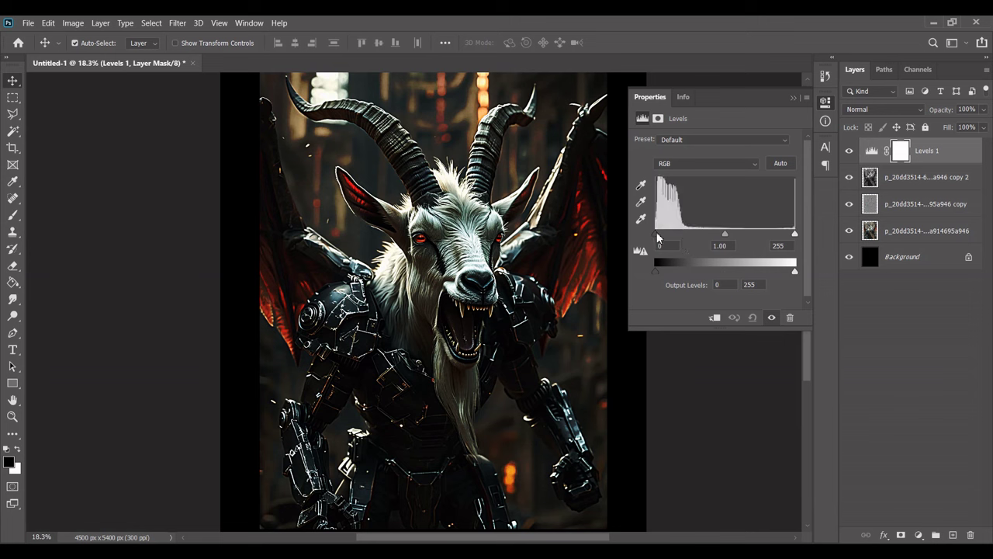
left_click_drag(658, 235, 668, 235)
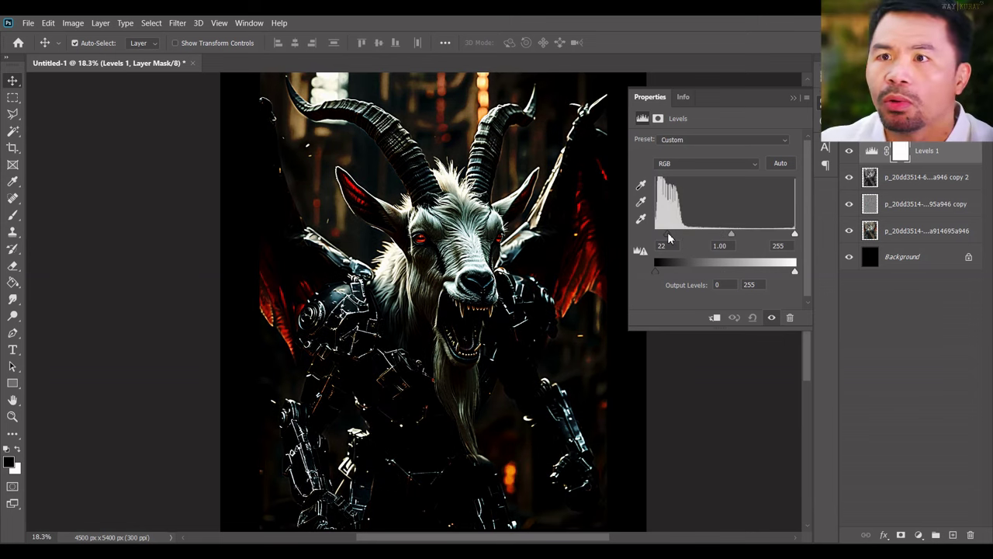
mouse_move(794, 235)
left_mouse_down()
mouse_move(781, 235)
mouse_move(796, 234)
left_mouse_up()
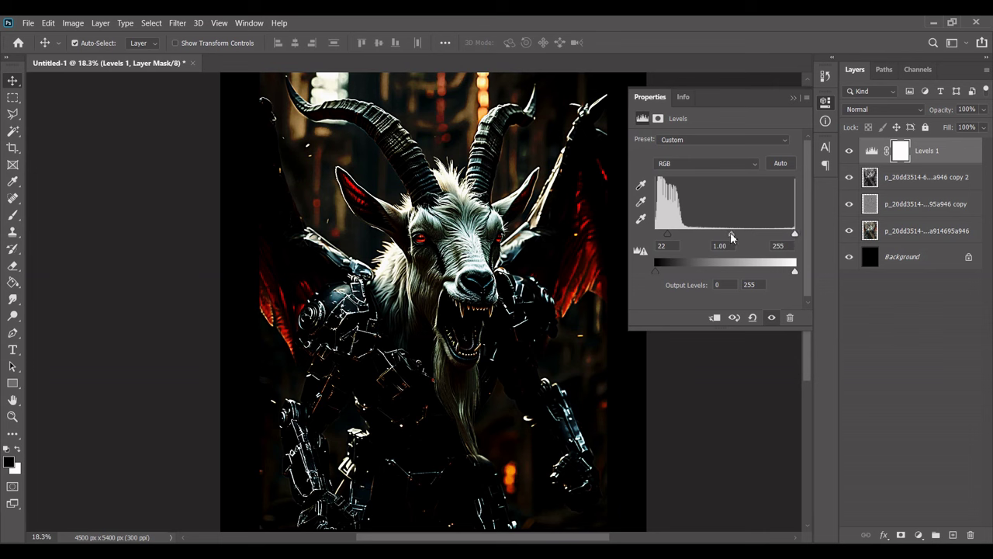
mouse_move(731, 235)
left_mouse_down()
mouse_move(753, 235)
mouse_move(714, 234)
mouse_move(735, 235)
left_mouse_up()
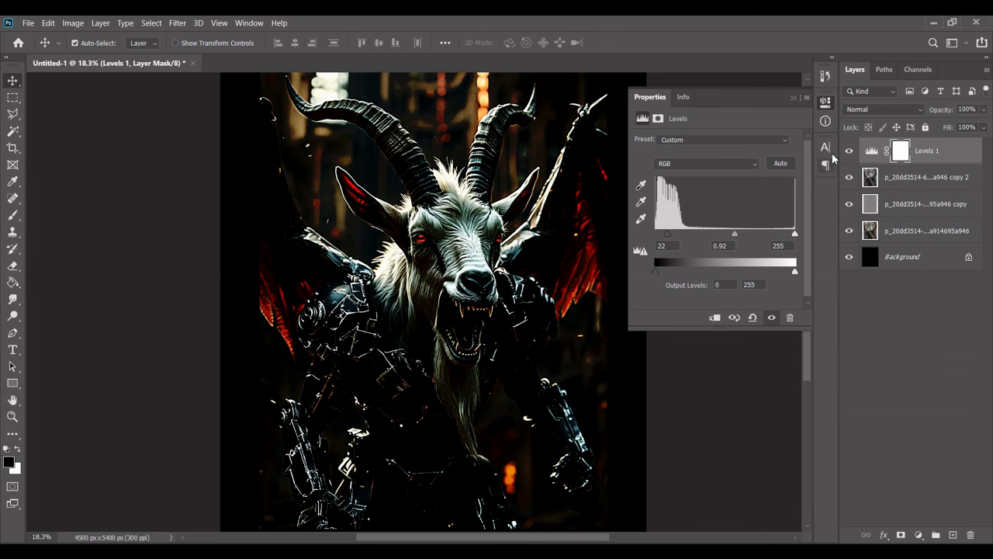
left_click(825, 102)
scroll(685, 344, "up", 2)
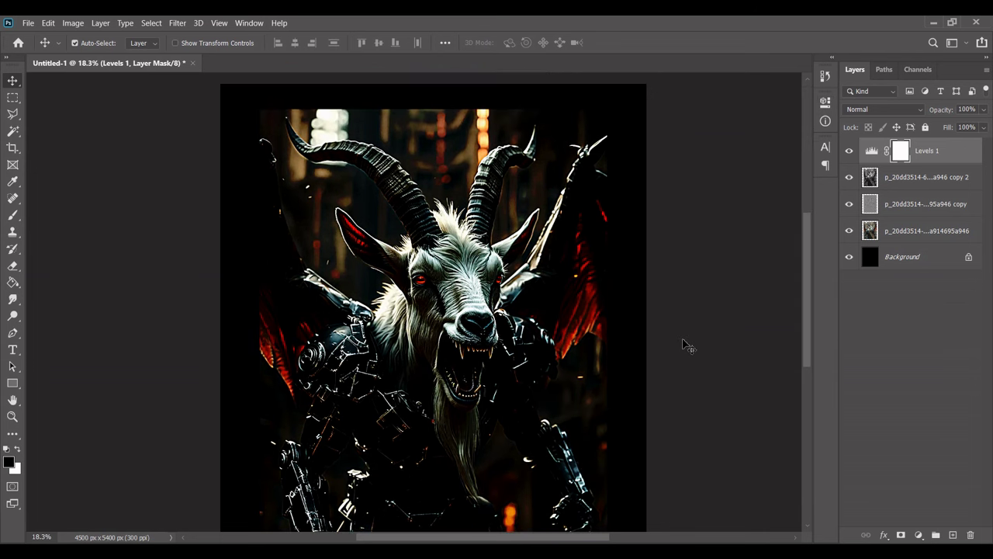
scroll(685, 344, "down", 1)
scroll(685, 344, "down", 1)
scroll(685, 344, "down", 1)
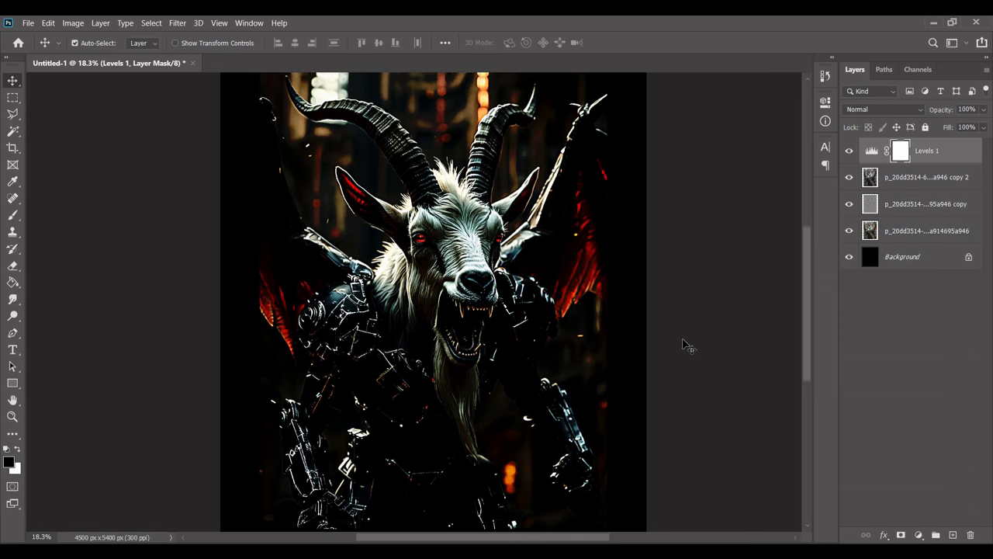
scroll(685, 343, "down", 1)
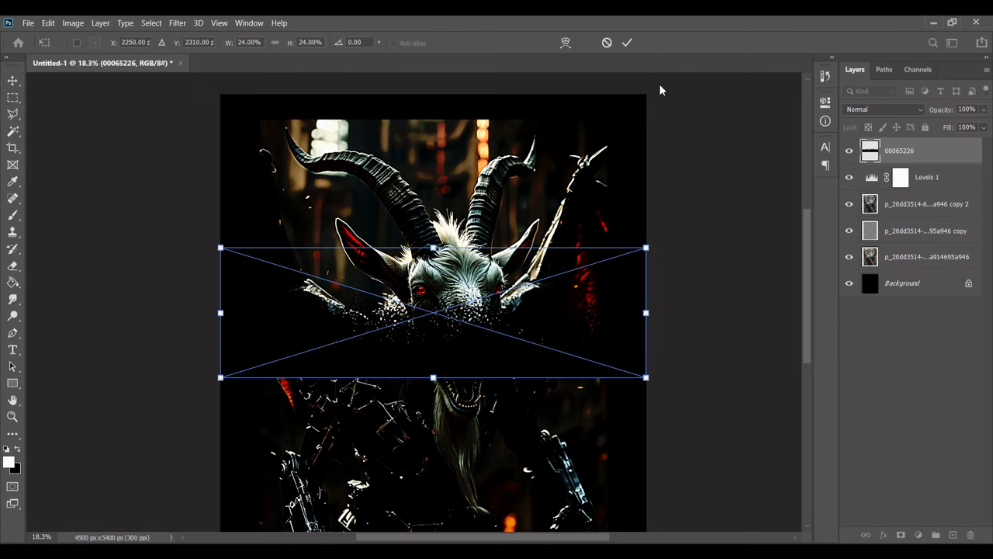
Flip the placed 00065226 strip, hide the Background, shrink the strip, and move it to the goat's top edge.
right_click(439, 367)
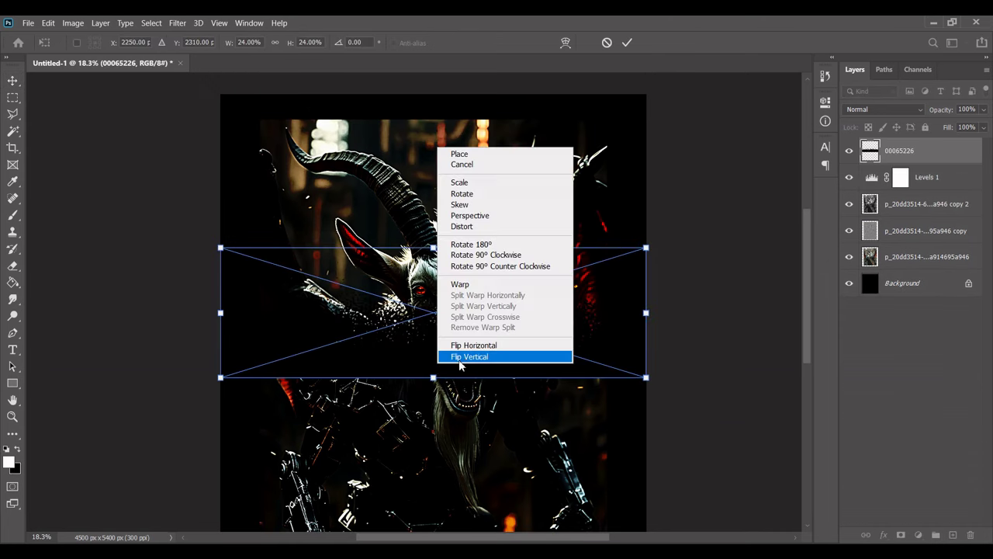
left_click(467, 357)
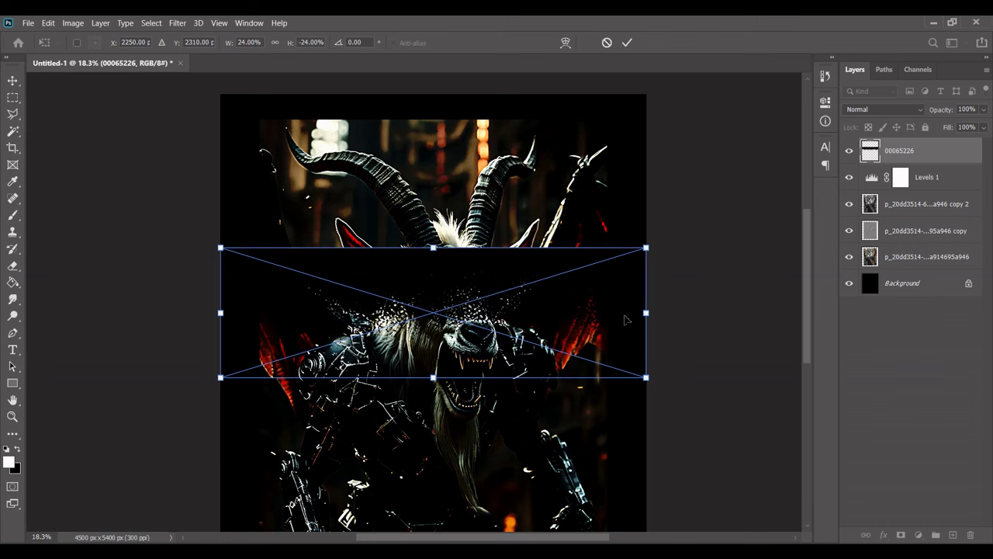
left_click(627, 42)
left_click(849, 283)
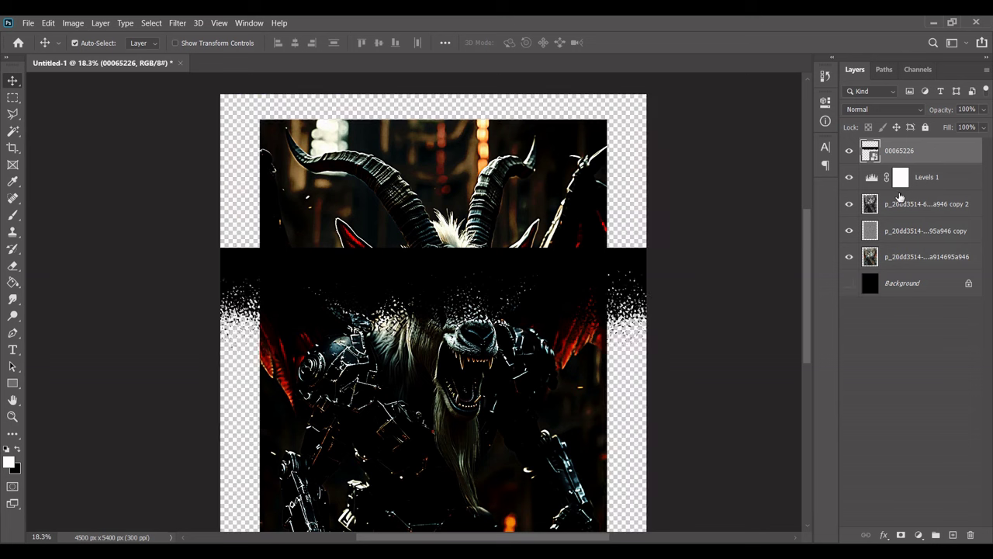
key("ctrl+t")
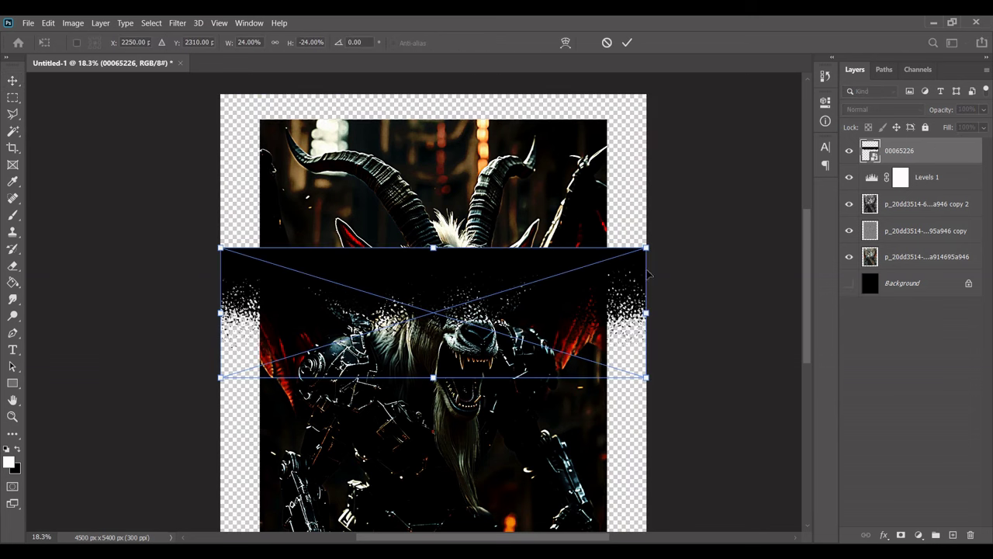
left_click_drag(646, 313, 476, 312)
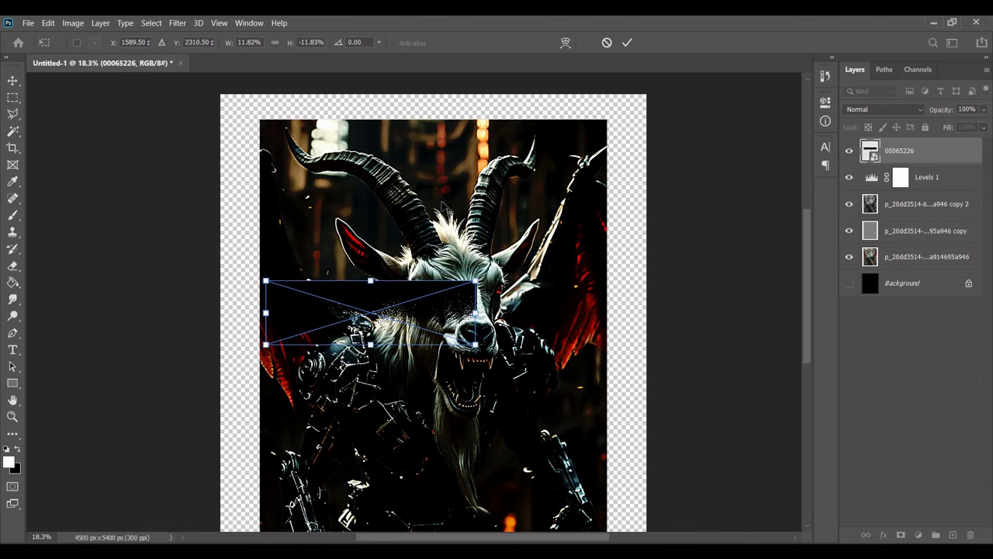
scroll(440, 167, "up", 2)
key("Return")
key("v")
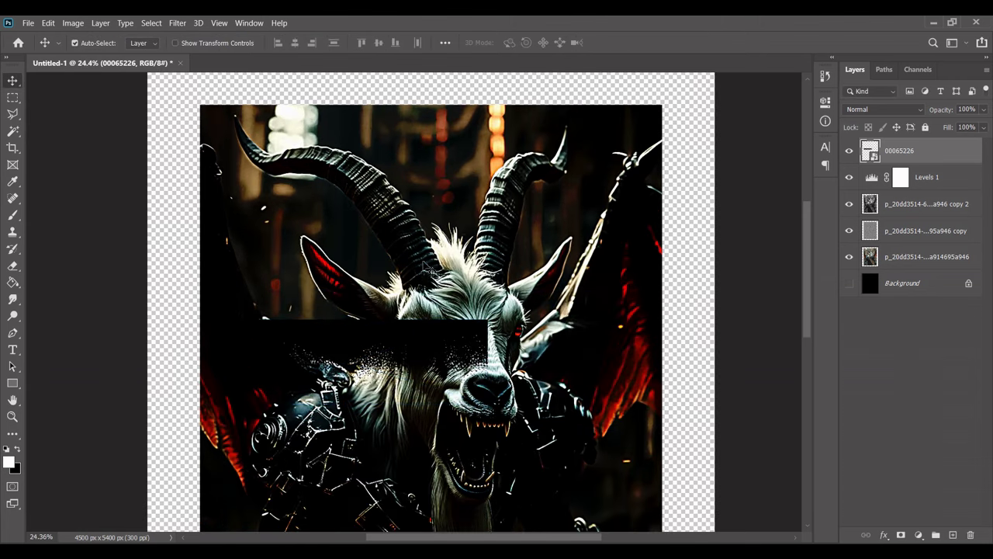
mouse_move(372, 347)
left_mouse_down()
mouse_move(359, 148)
mouse_move(346, 138)
mouse_move(590, 131)
left_mouse_up()
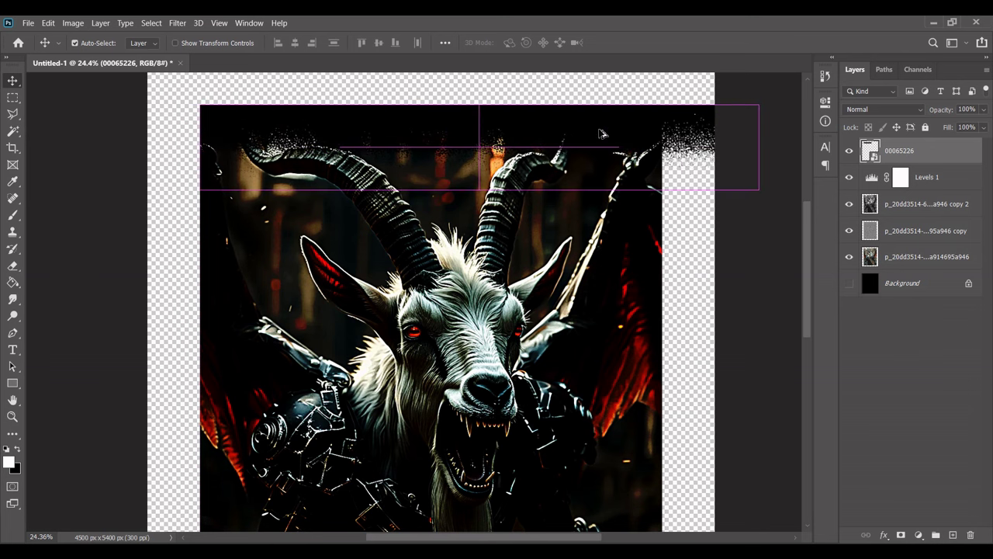
Duplicate the strip, narrow the copy to 82.7% width, and move it up to the top edge.
key("ctrl+j")
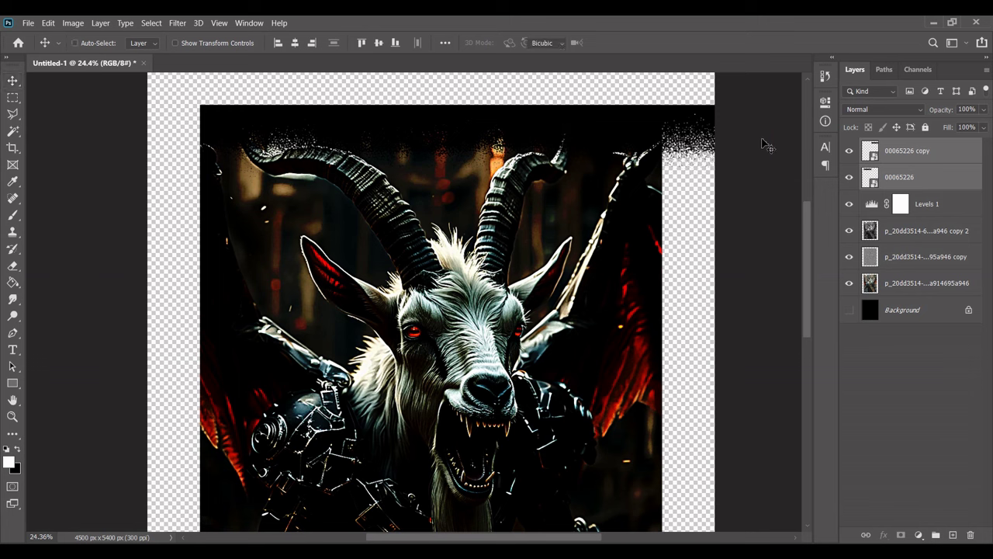
key("ctrl+t")
left_click_drag(757, 147, 662, 140)
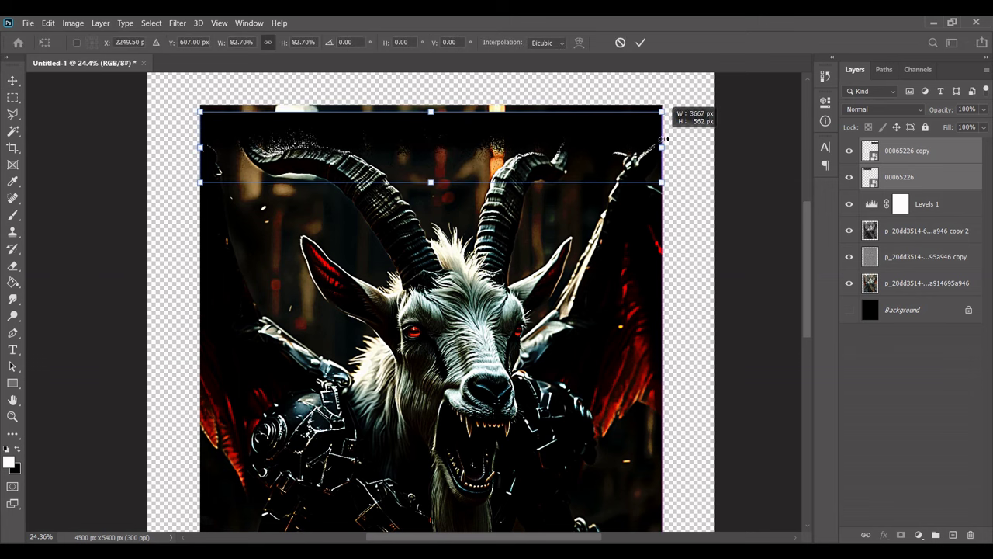
left_click_drag(573, 143, 573, 132)
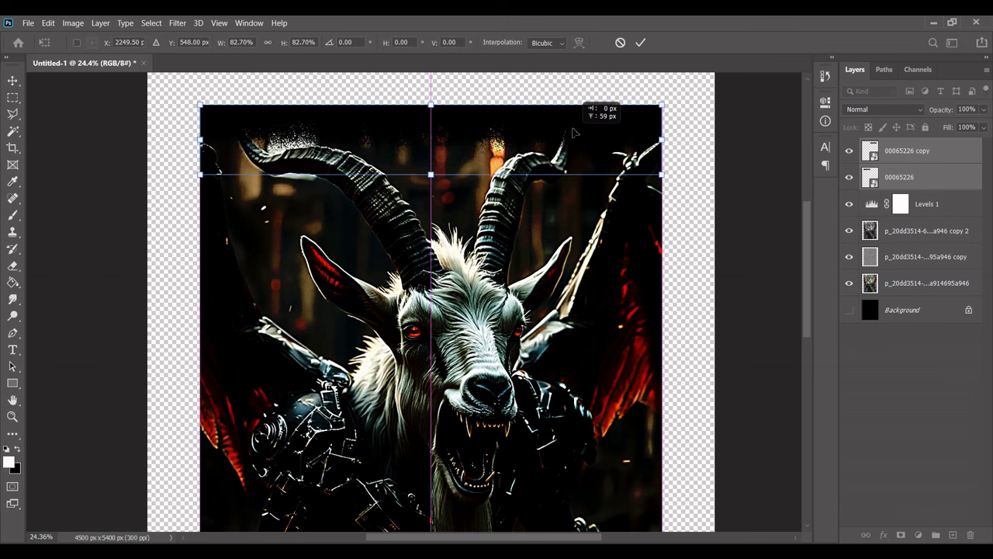
left_click(640, 42)
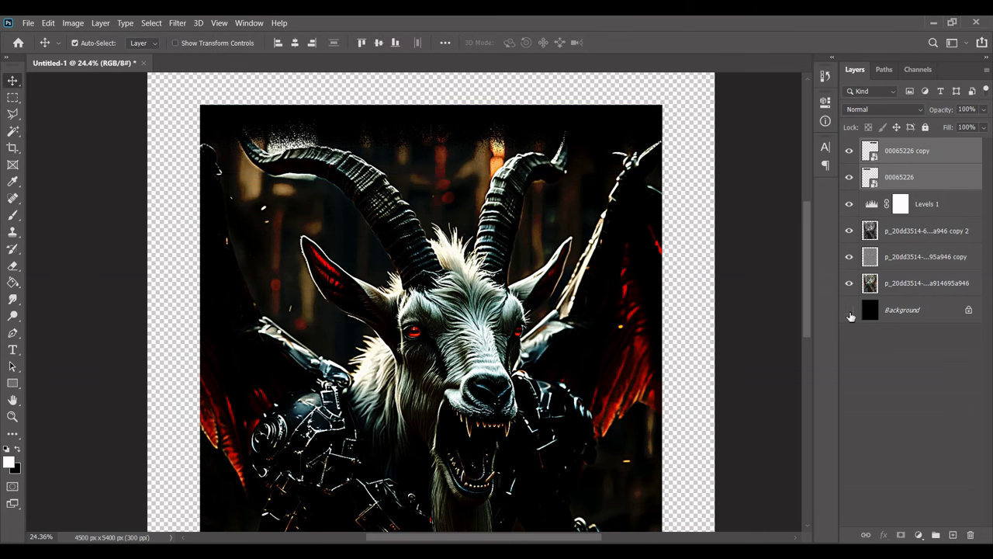
Merge the two 00065226 strip layers into one and show the black Background again.
right_click(898, 182)
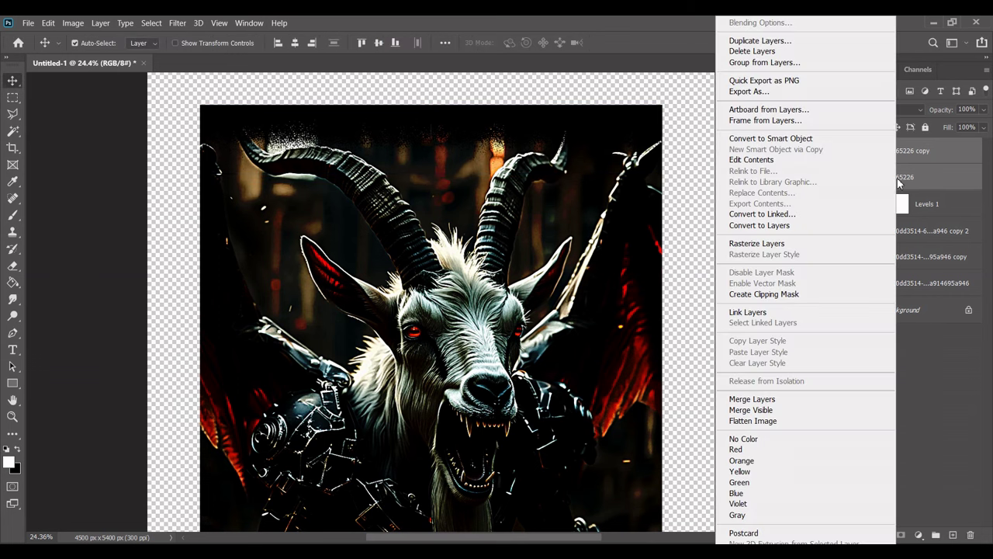
left_click(752, 399)
left_click(849, 155)
left_click(848, 152)
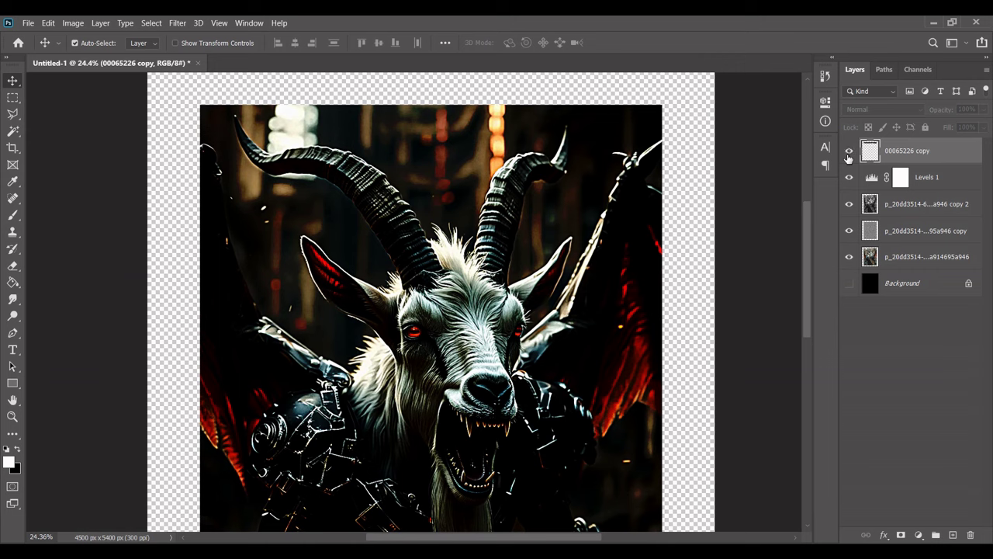
left_click(850, 283)
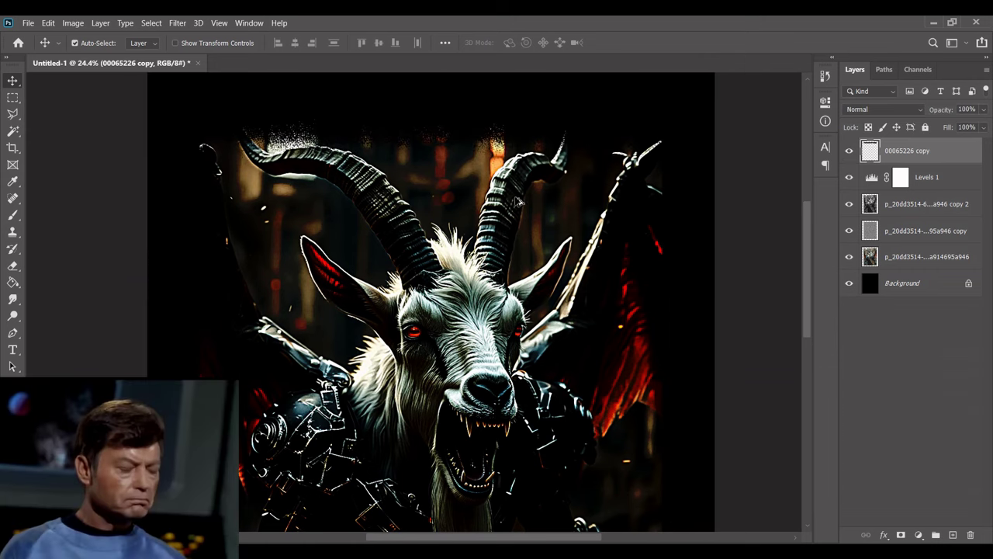
Select every goat, detail, Levels and strip layer, merge them into one layer, and hide the Background.
scroll(548, 247, "down", 3)
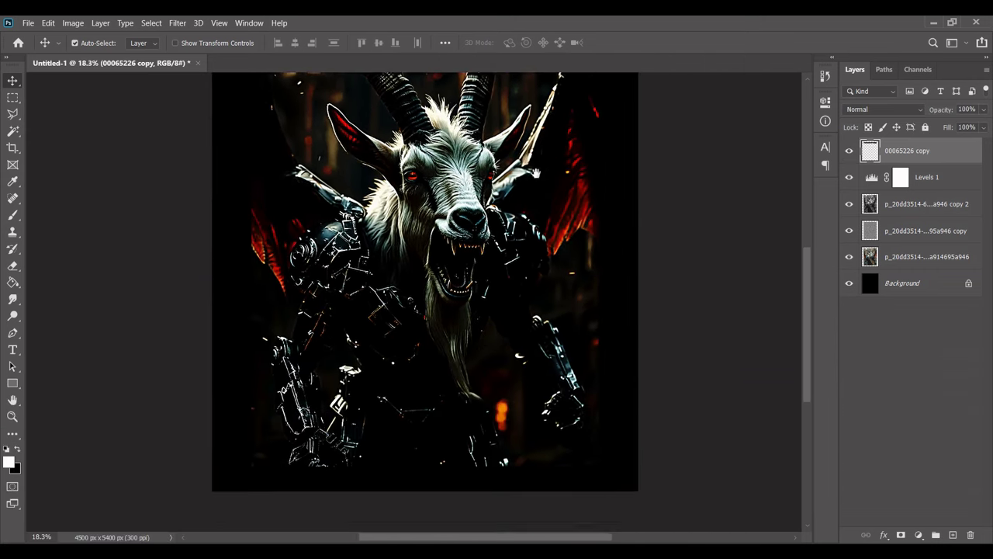
scroll(482, 182, "up", 1)
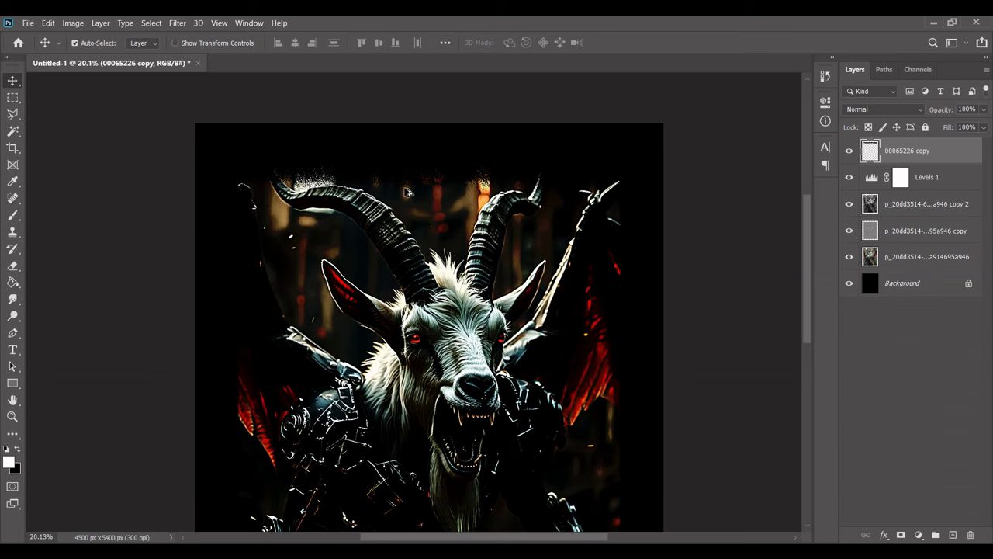
scroll(405, 192, "up", 1)
scroll(405, 192, "up", 1)
scroll(405, 192, "up", 1)
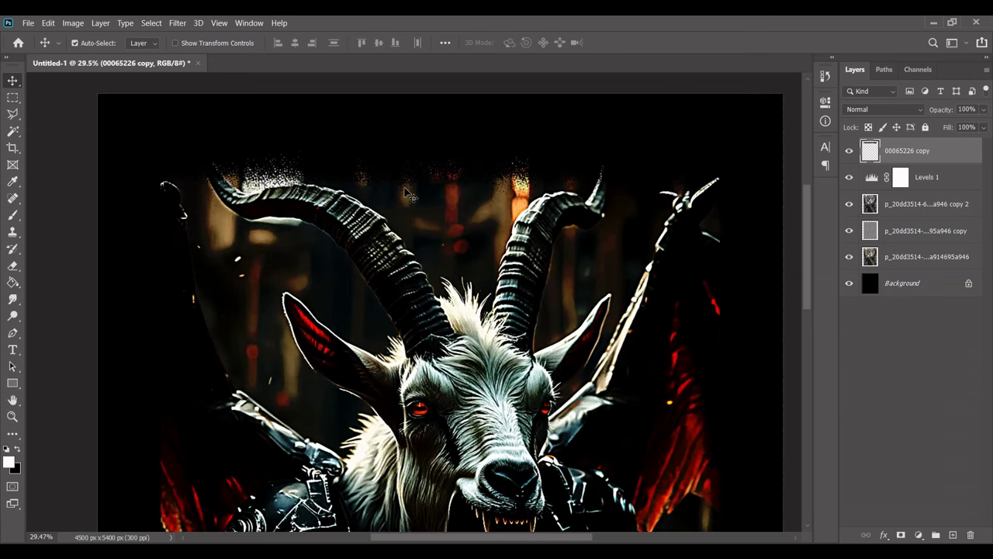
scroll(405, 192, "down", 1)
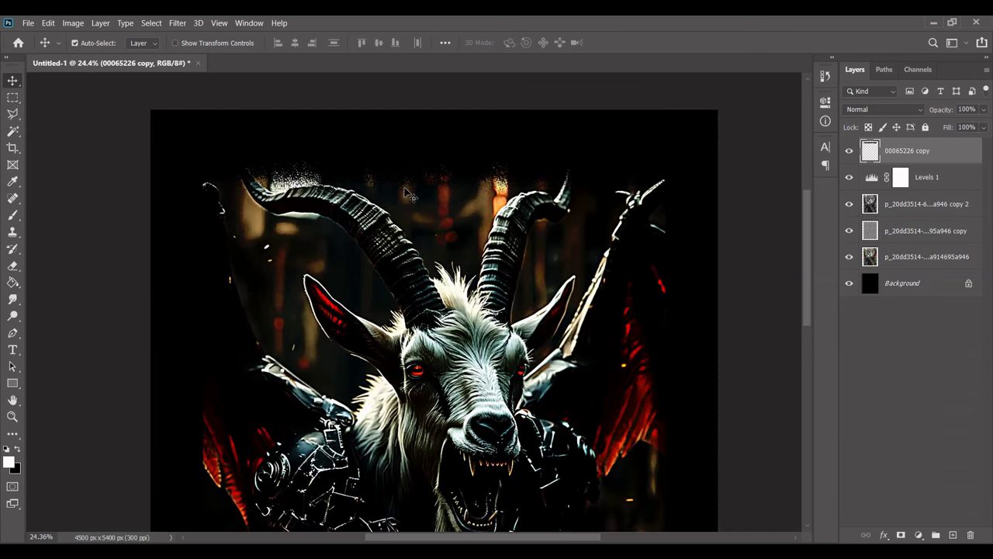
left_click(899, 258, "shift")
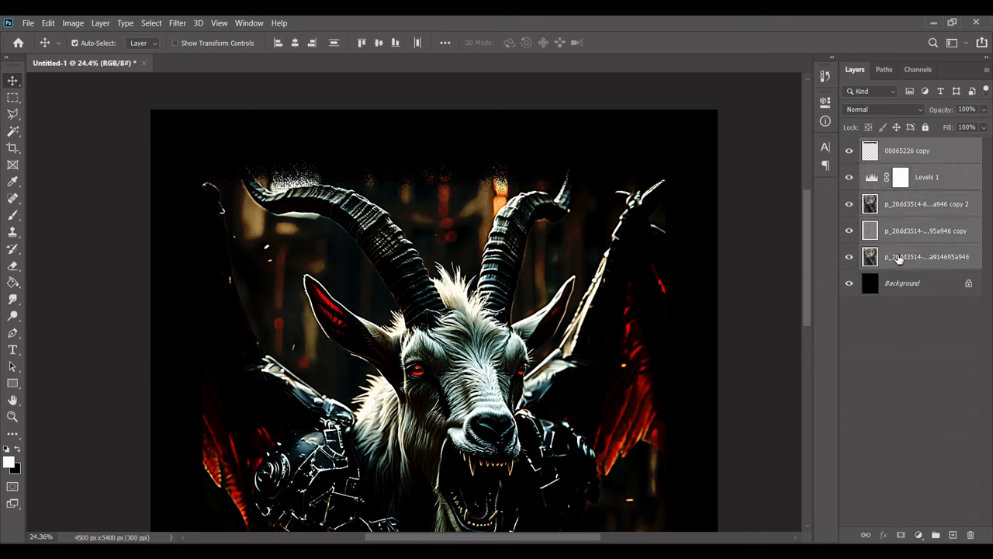
right_click(898, 258)
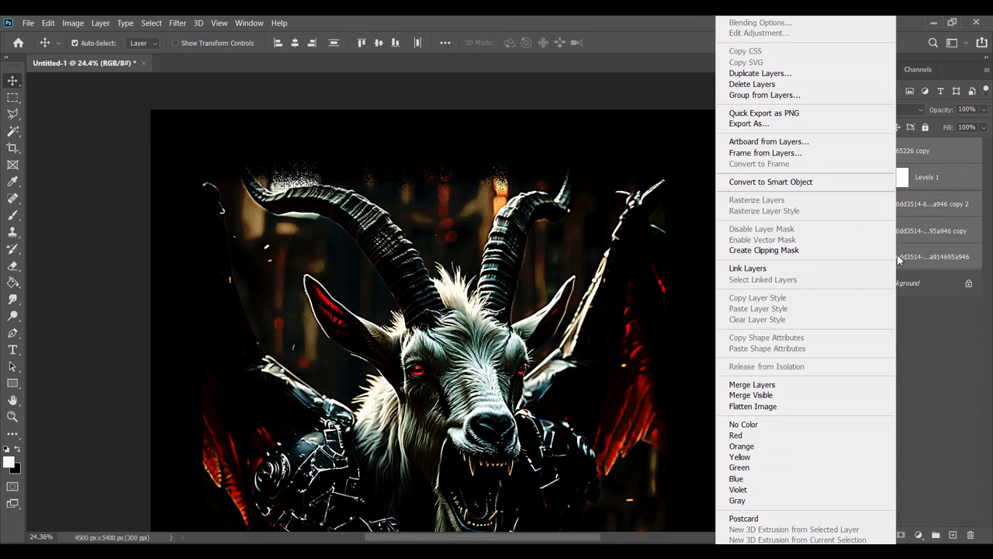
left_click(765, 387)
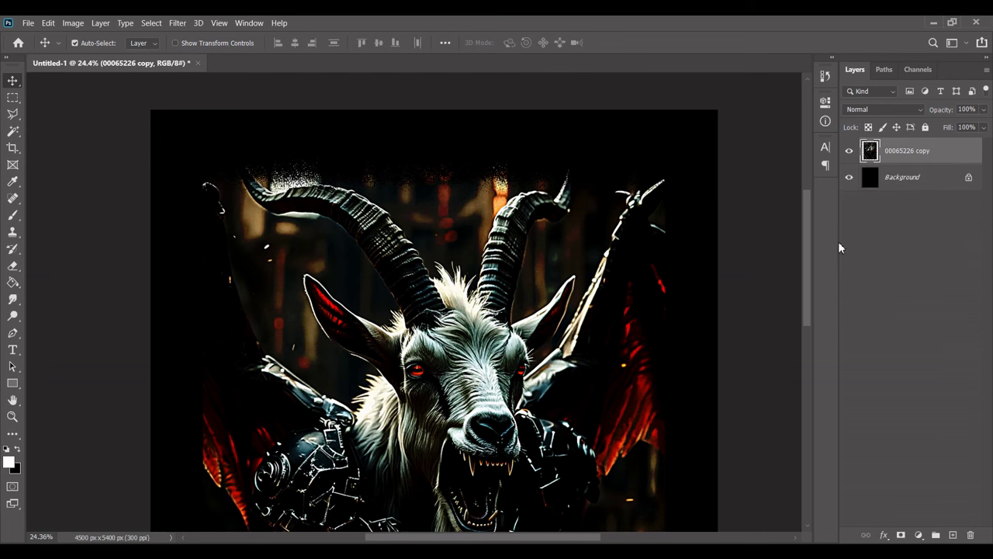
left_click(849, 177)
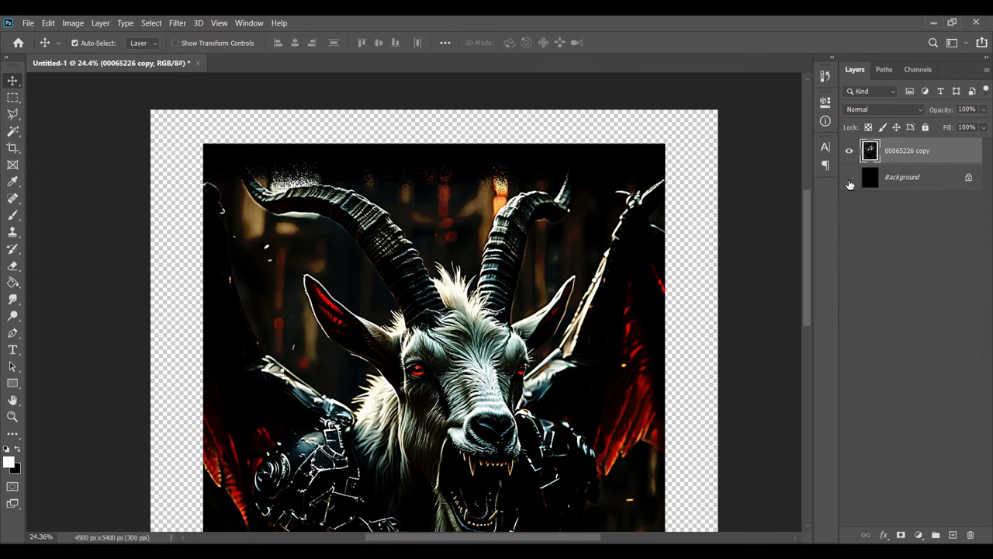
Apply Color Halftone with 10 px max radius and all channel angles at 45, then zoom in to inspect the dots.
left_click(177, 23)
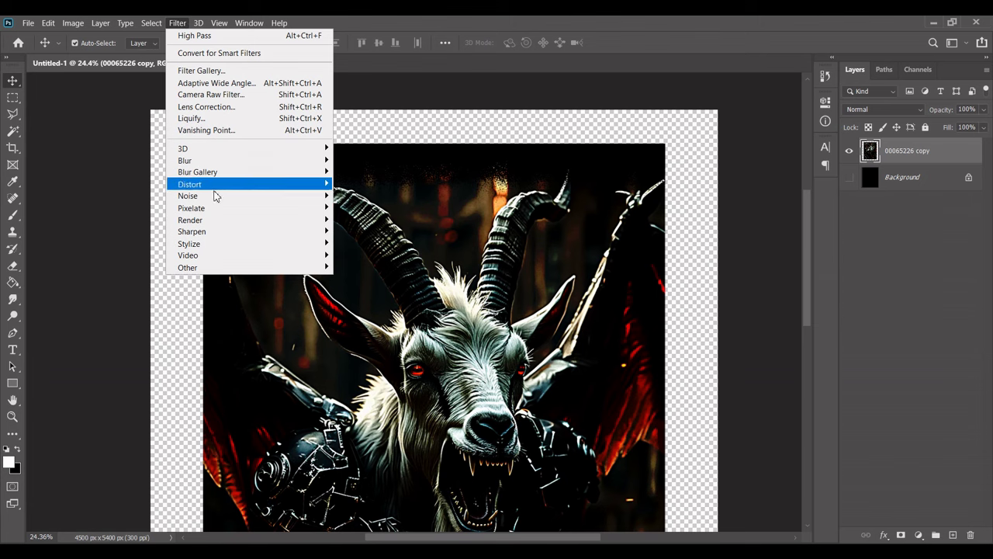
mouse_move(192, 208)
left_click(364, 208)
type("10")
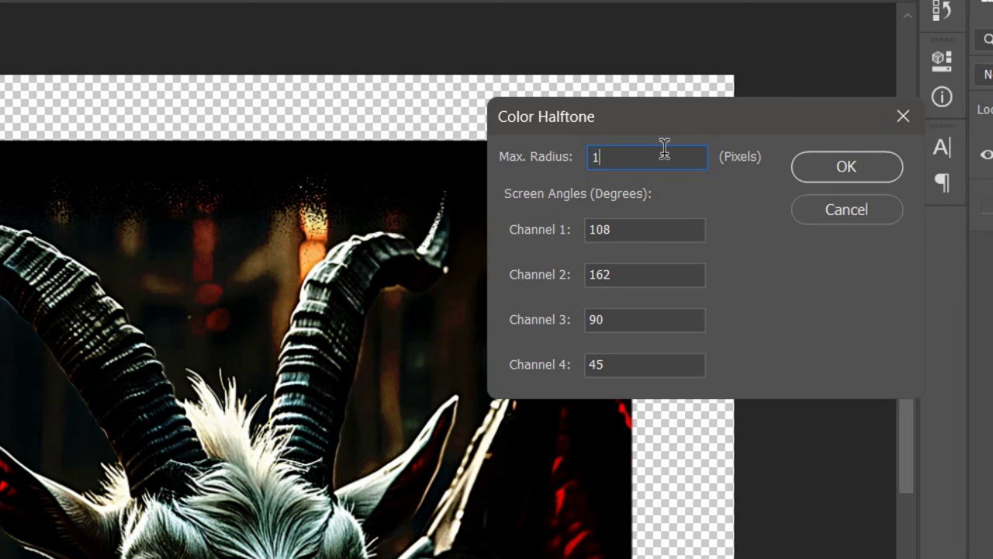
key("Tab")
type("45")
key("Tab")
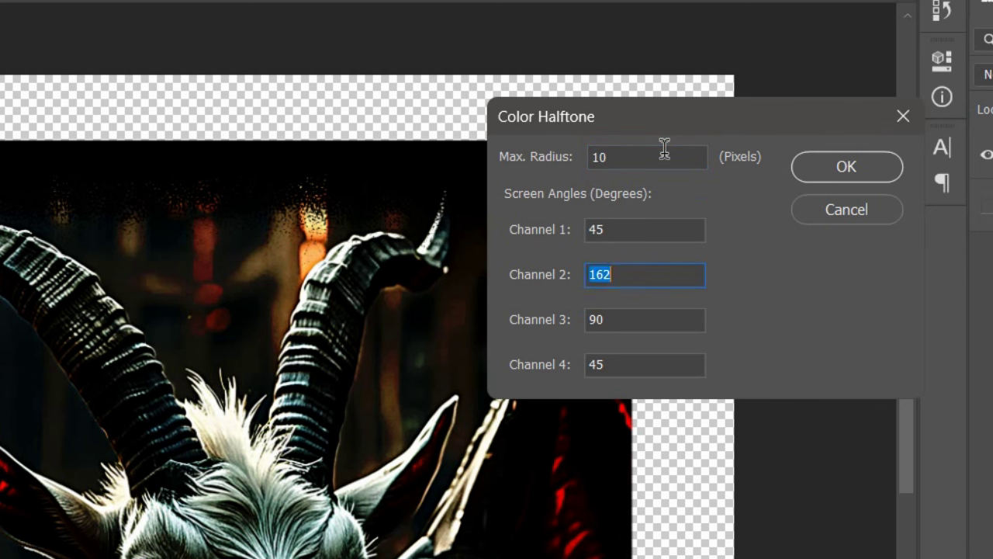
type("45")
key("Tab")
type("45")
left_click(842, 172)
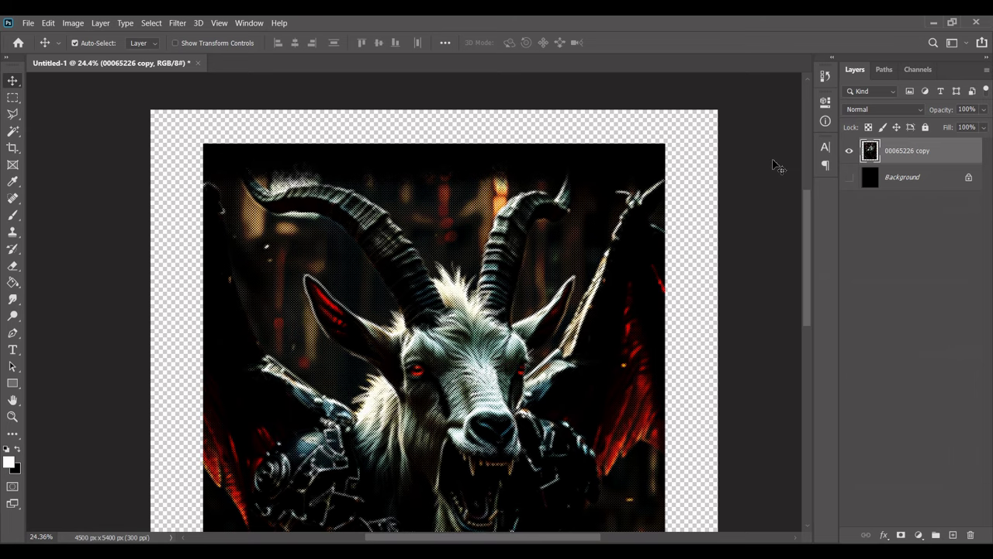
key("ctrl+plus")
key("ctrl+plus")
key("ctrl+plus")
key("ctrl+plus")
key("ctrl+plus")
key("ctrl+plus")
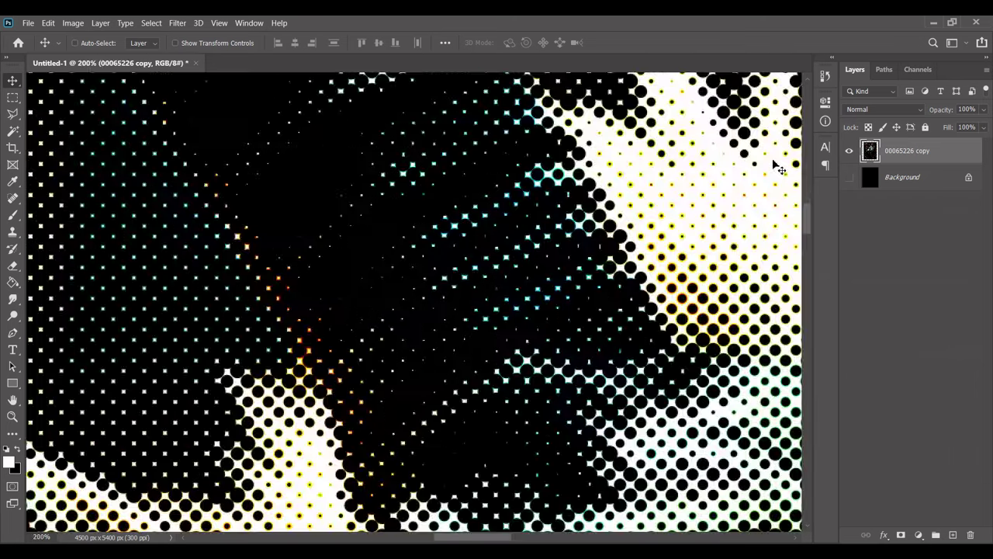
Select the halftone by colour, invert the selection, and clear the black pixels to transparency.
left_click(12, 131)
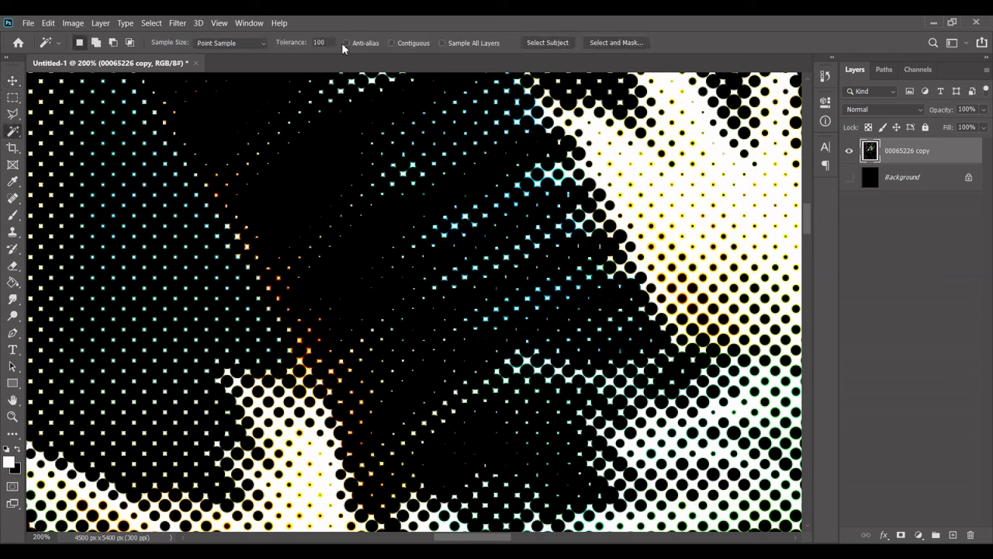
left_click(325, 151)
key("ctrl+0")
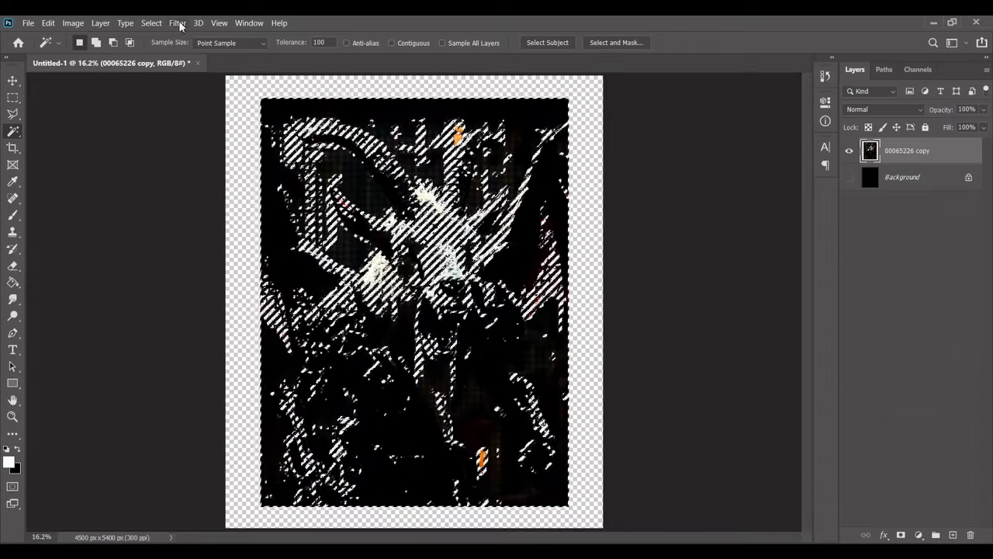
left_click(155, 24)
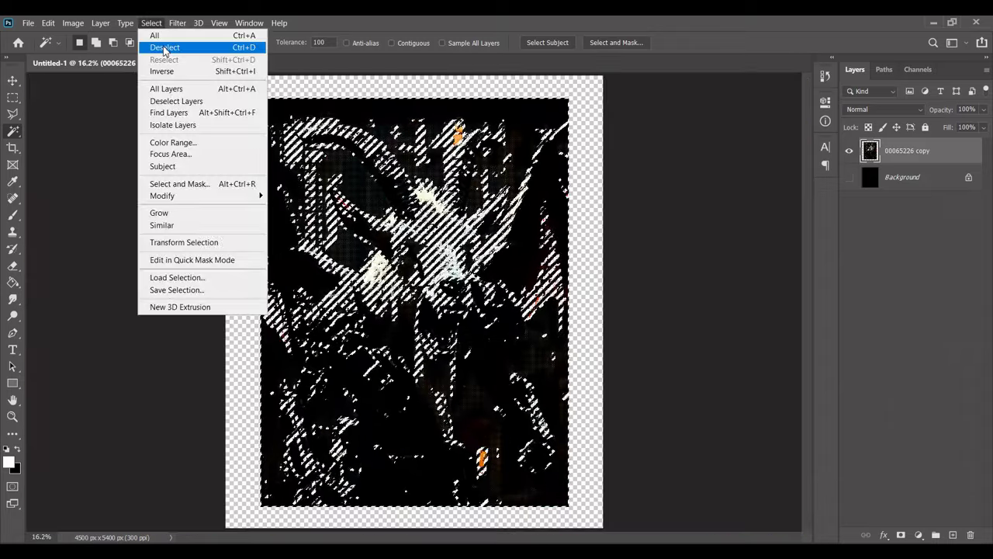
left_click(164, 71)
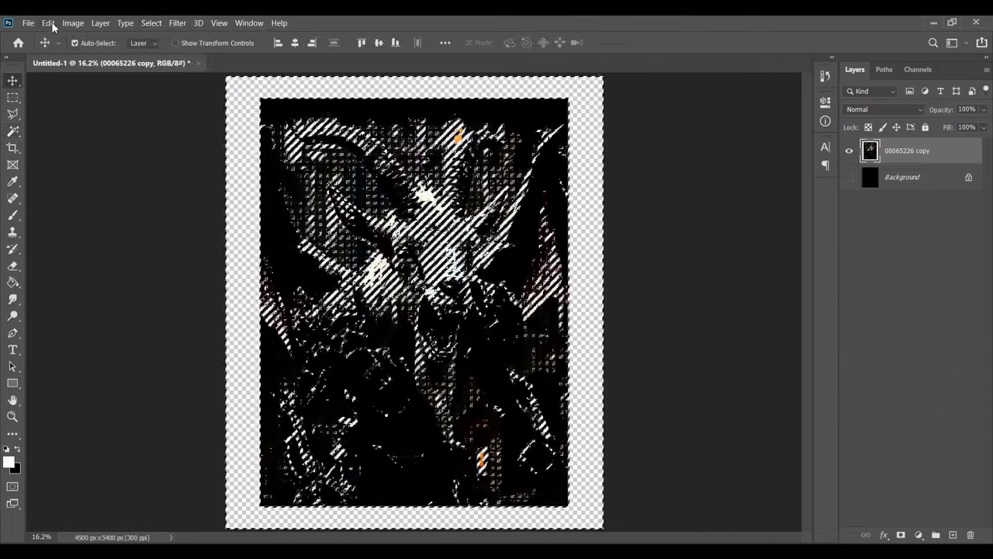
left_click(47, 22)
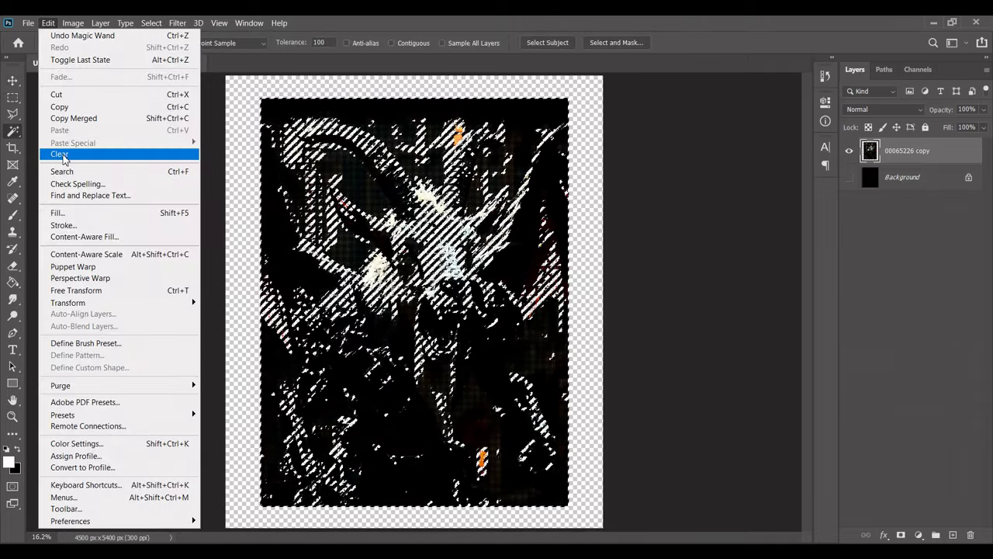
left_click(65, 154)
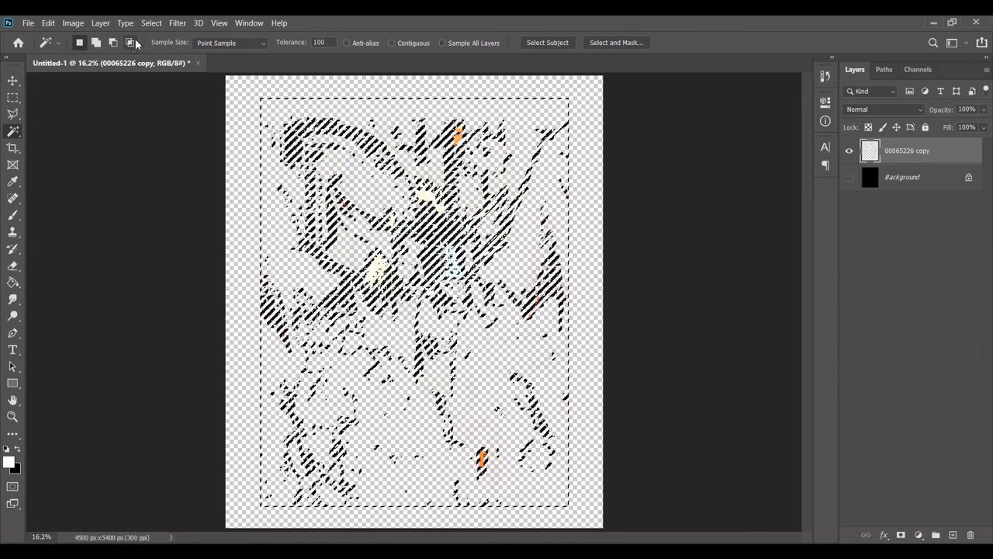
Deselect, make the black Background layer visible again, and select the whole canvas.
left_click(151, 22)
left_click(157, 50)
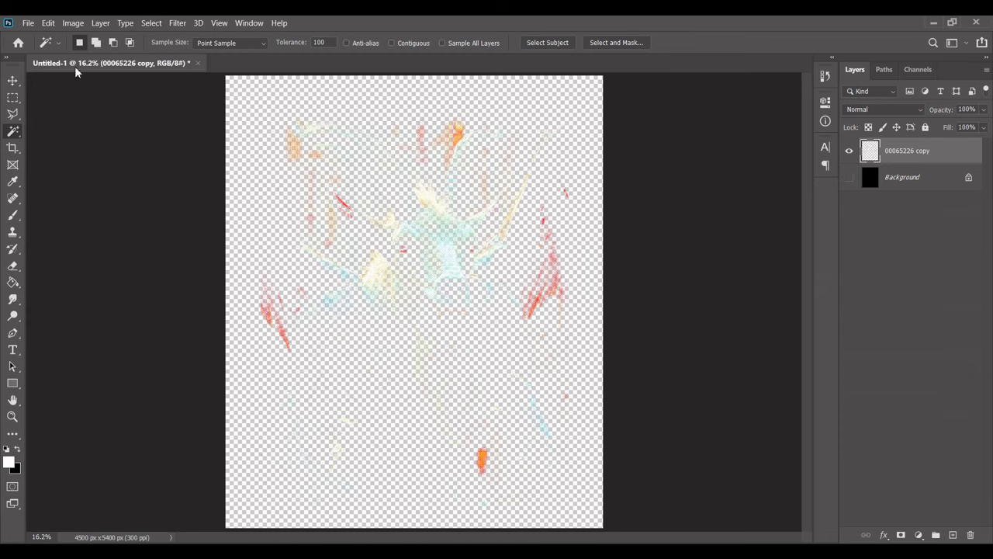
key("v")
left_click(849, 177)
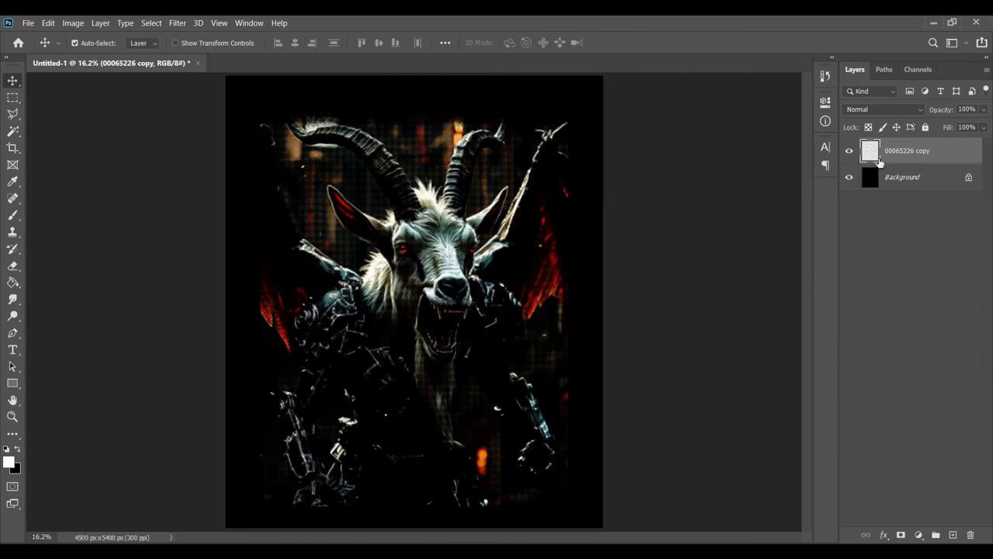
key("ctrl+a")
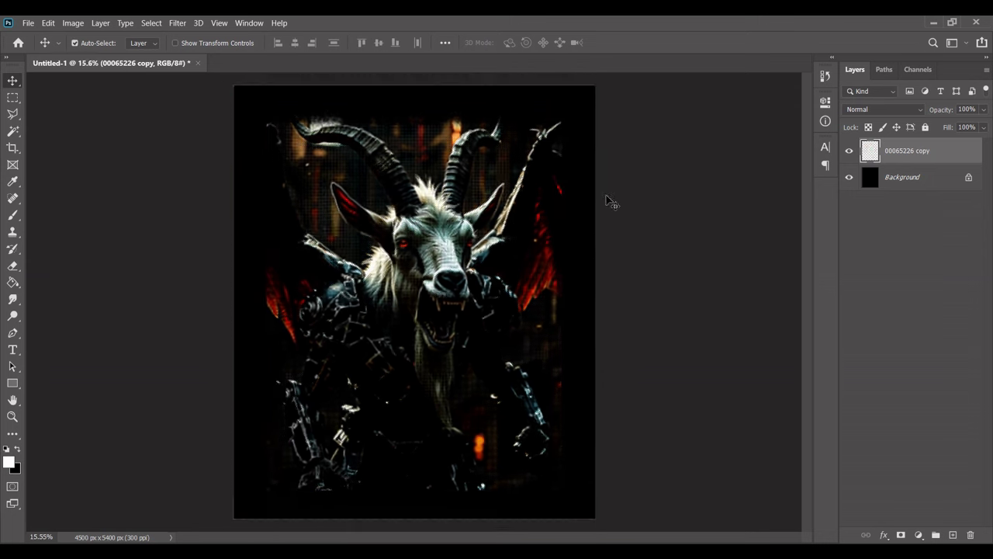
Add the text 'The GOAT.' on the lower canvas and move it down-right.
left_click(13, 350)
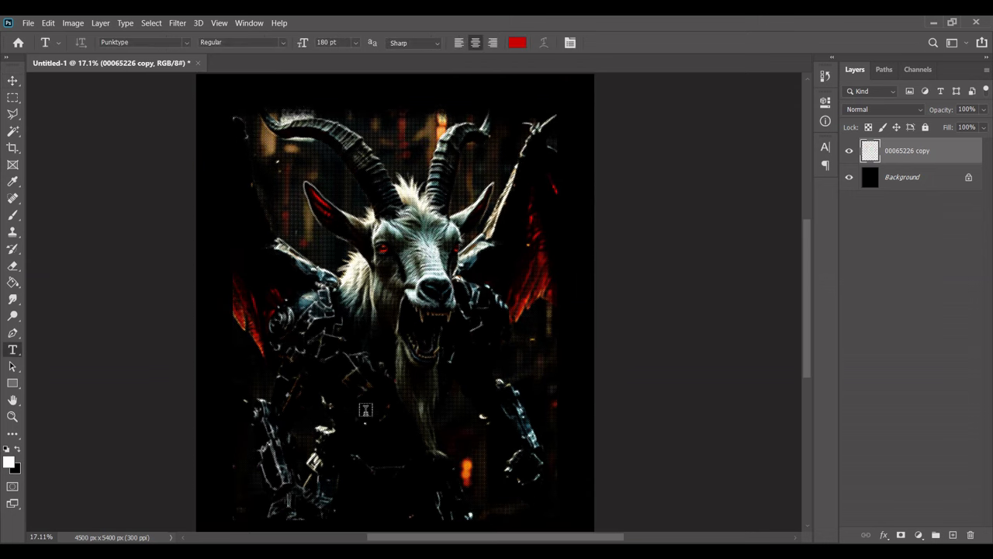
left_click(359, 394)
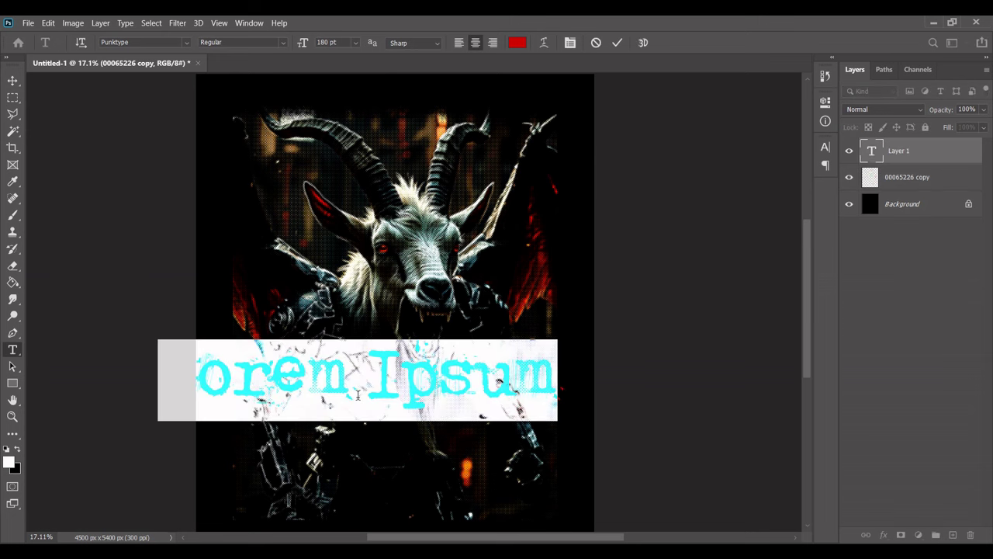
type("The GOAT.")
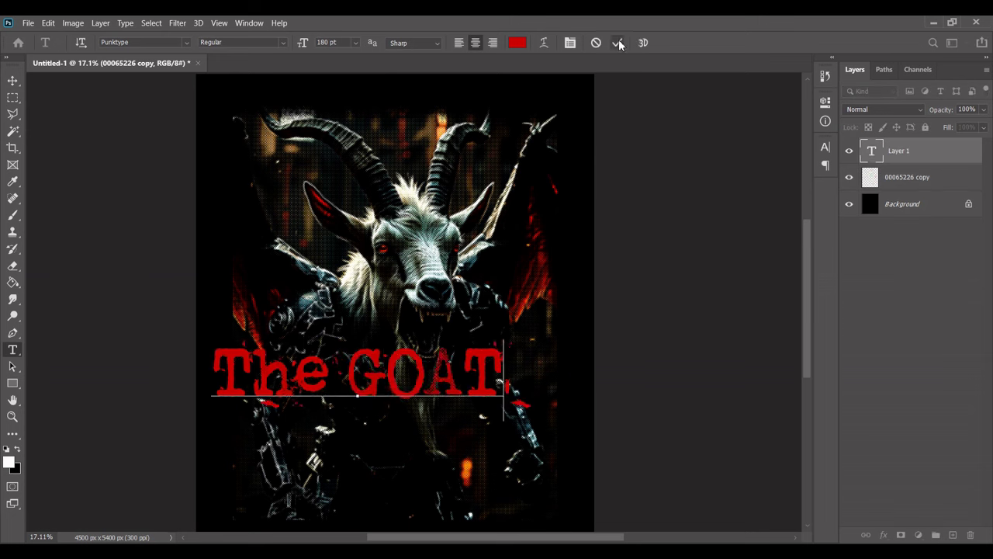
left_click(617, 42)
key("v")
left_click_drag(473, 358, 522, 376)
Rotate the text about 10° upward and place it over the goat's chest.
key("ctrl+t")
left_click_drag(572, 336, 533, 358)
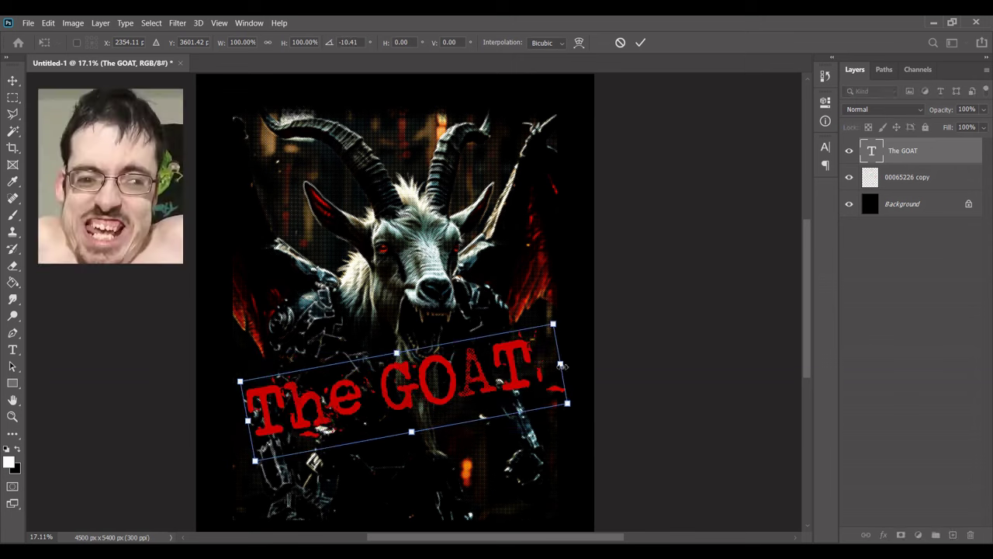
key("Escape")
key("ctrl+t")
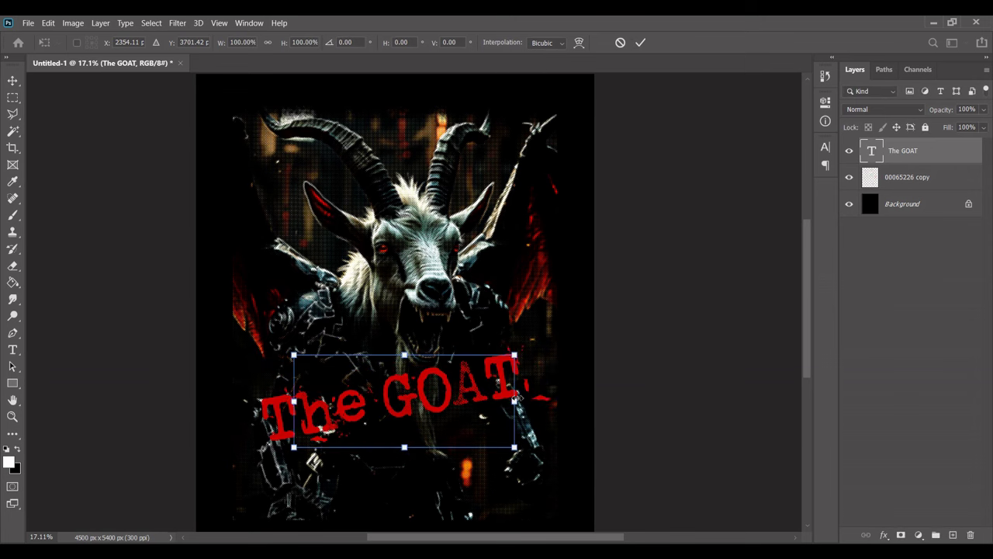
key("Escape")
mouse_move(500, 356)
left_mouse_down()
mouse_move(500, 367)
mouse_move(503, 356)
left_mouse_up()
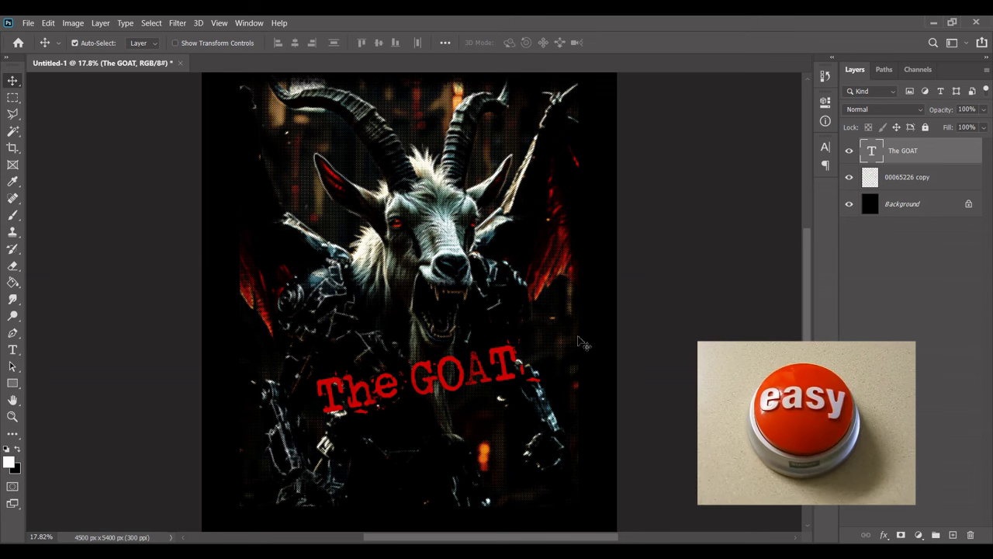
Quick Export the design as a transparent PNG with Background hidden, then unhide the Background.
left_click(849, 204)
key("ctrl+0")
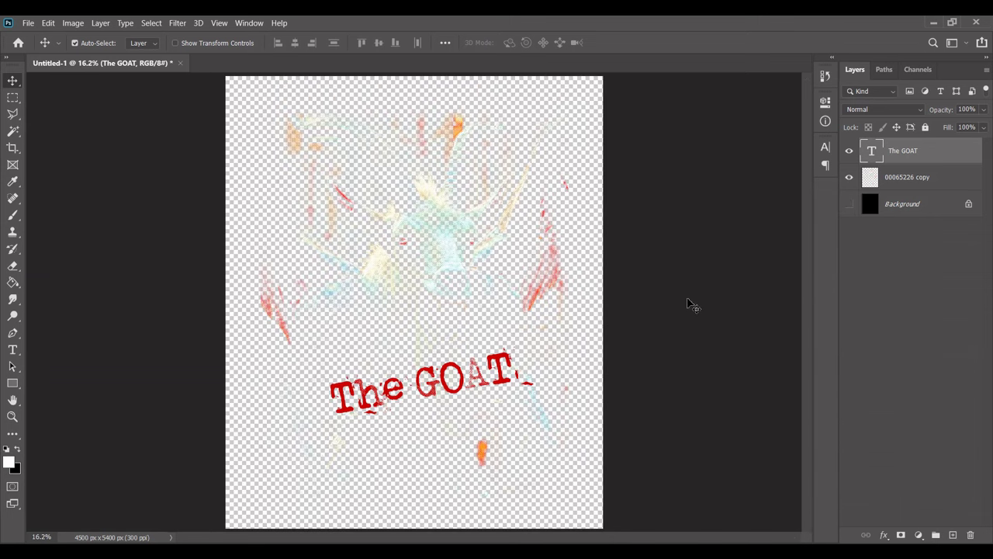
left_click(29, 24)
mouse_move(42, 202)
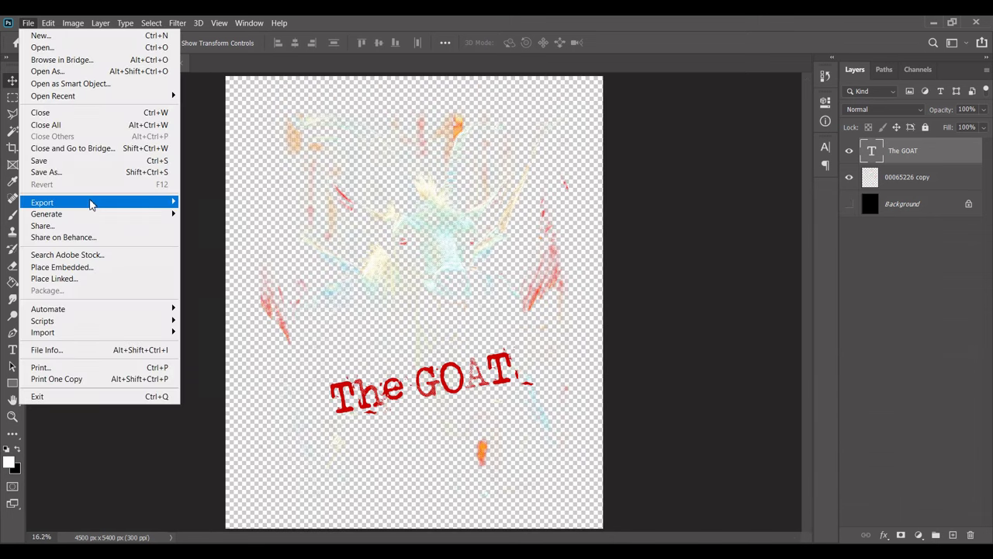
left_click(201, 204)
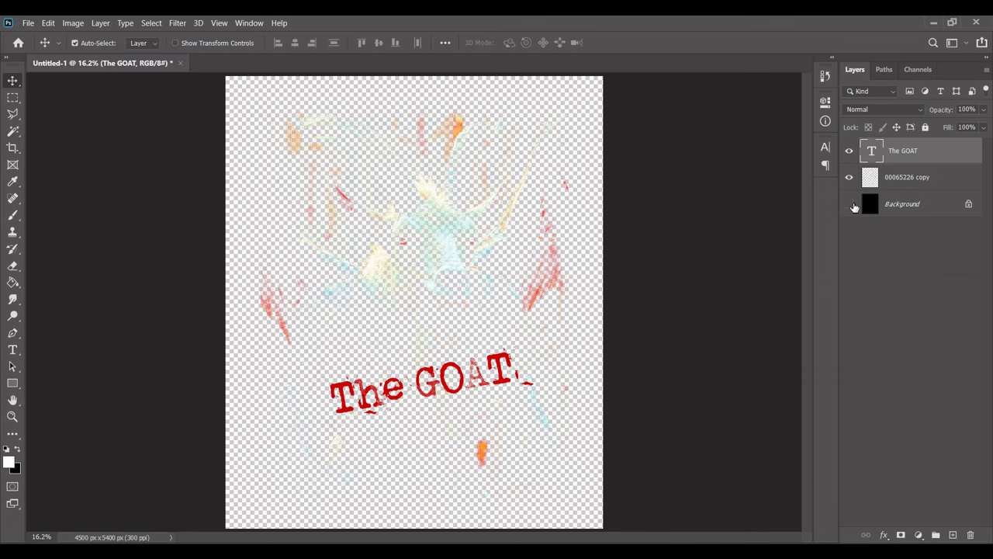
left_click(849, 205)
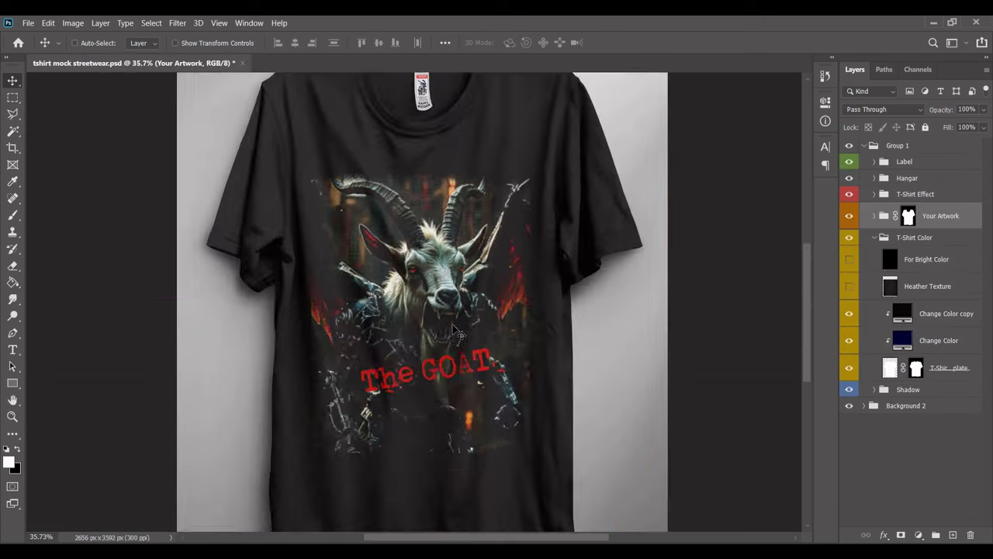
Zoom and pan across the goat design printed on the black shirt mockup.
scroll(458, 330, "up", 3)
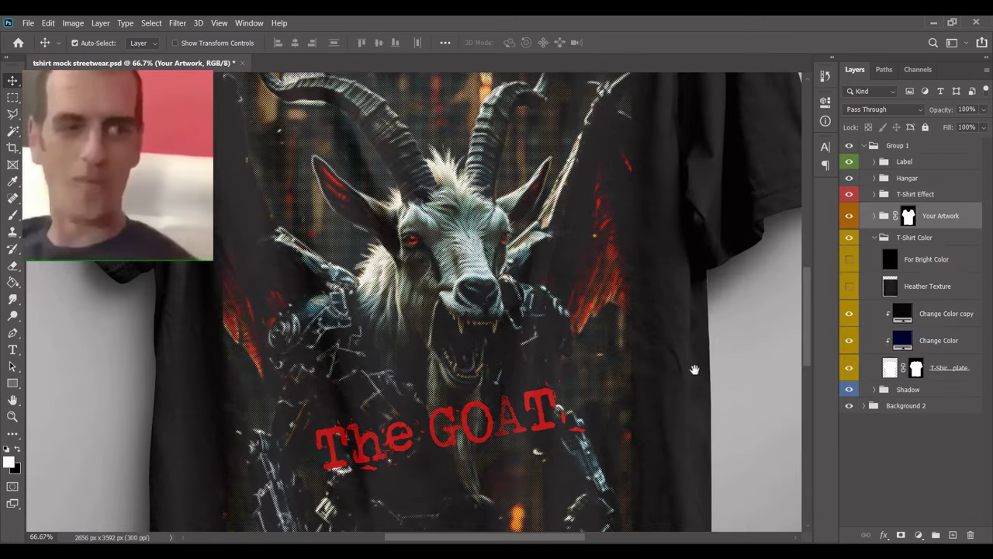
mouse_move(693, 365)
left_mouse_down()
mouse_move(665, 271)
mouse_move(675, 237)
mouse_move(672, 447)
left_mouse_up()
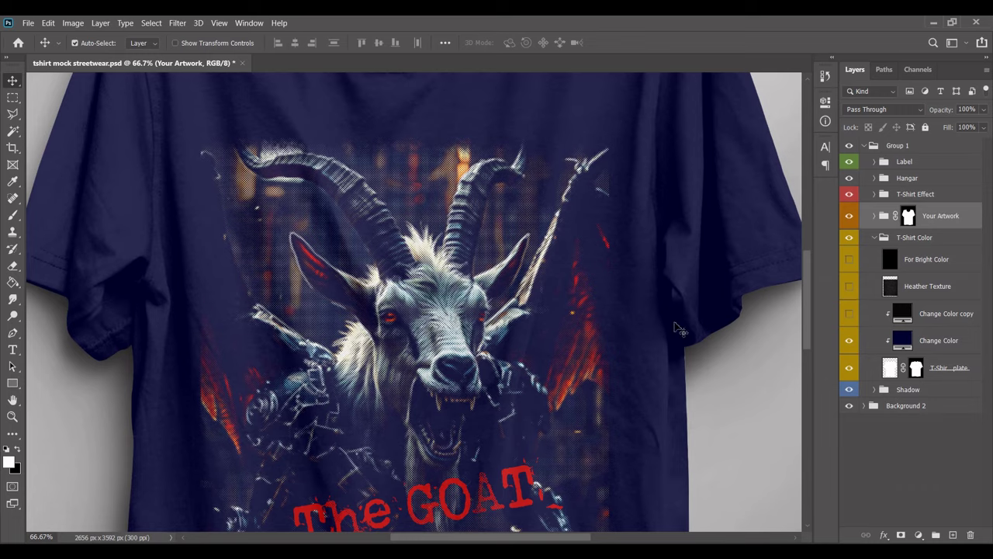
scroll(678, 328, "down", 2)
mouse_move(687, 400)
left_mouse_down()
mouse_move(649, 295)
mouse_move(665, 351)
left_mouse_up()
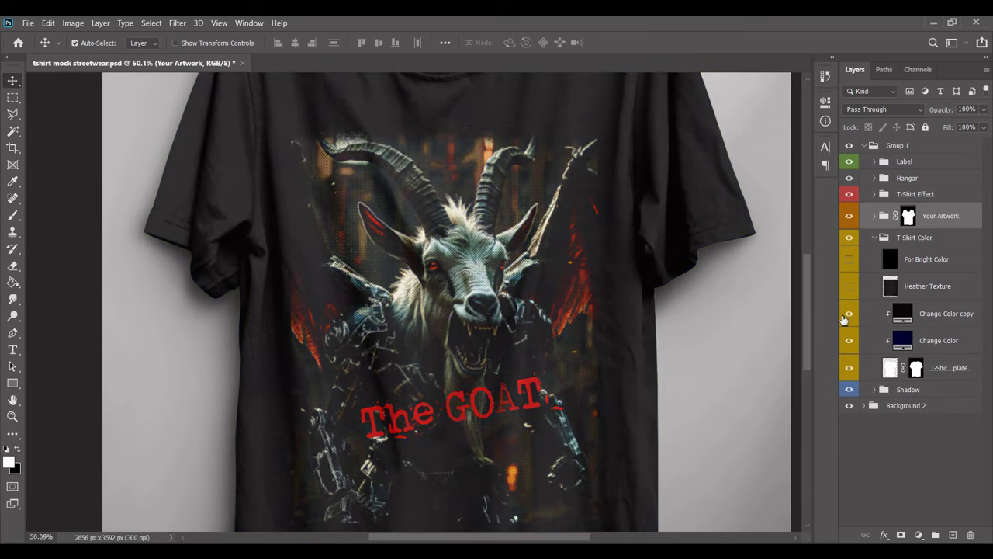
scroll(651, 440, "up", 2)
scroll(652, 440, "up", 2)
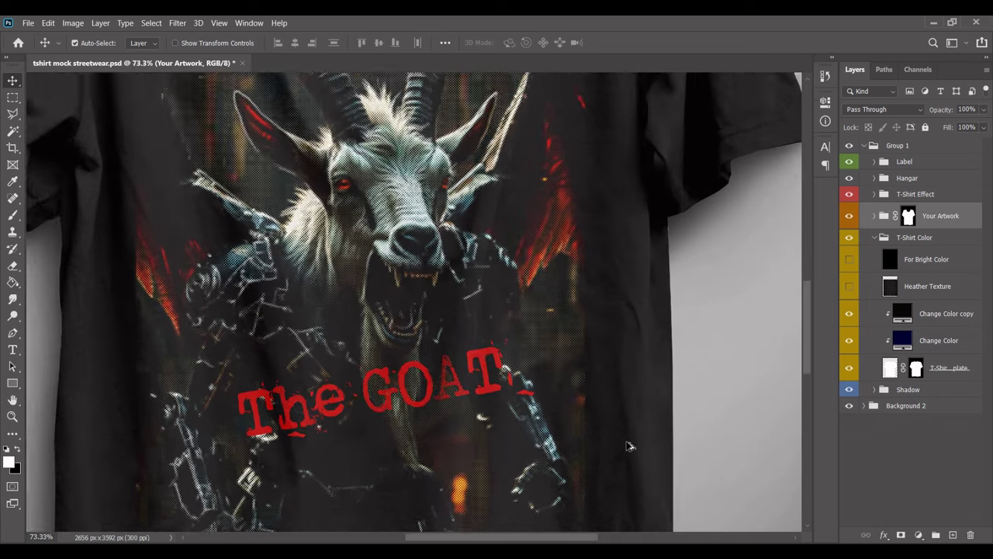
scroll(624, 448, "up", 1)
Pan to the 'The GOAT.' text, then zoom out and back to 50%.
mouse_move(625, 449)
left_mouse_down()
mouse_move(677, 328)
mouse_move(723, 454)
left_mouse_up()
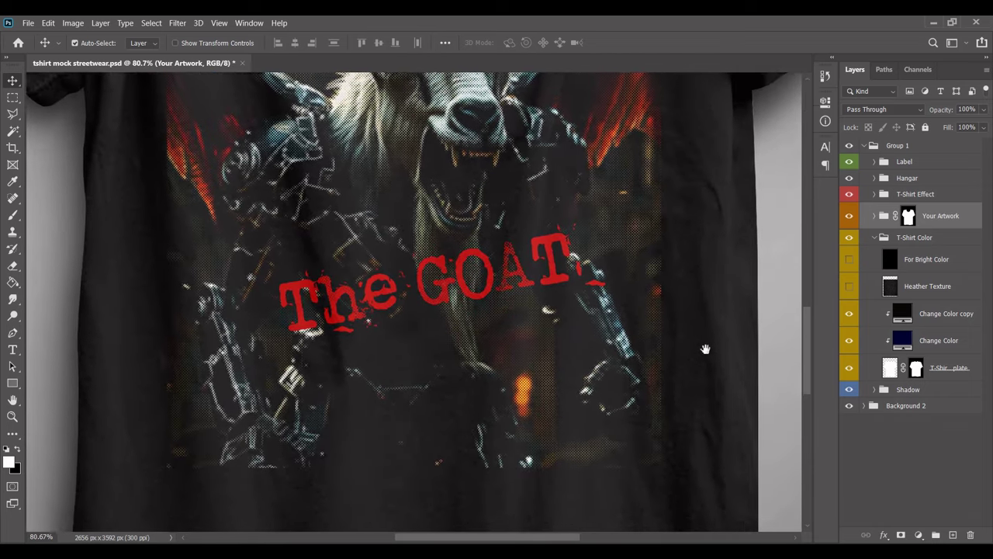
scroll(717, 436, "down", 3)
scroll(718, 436, "up", 1)
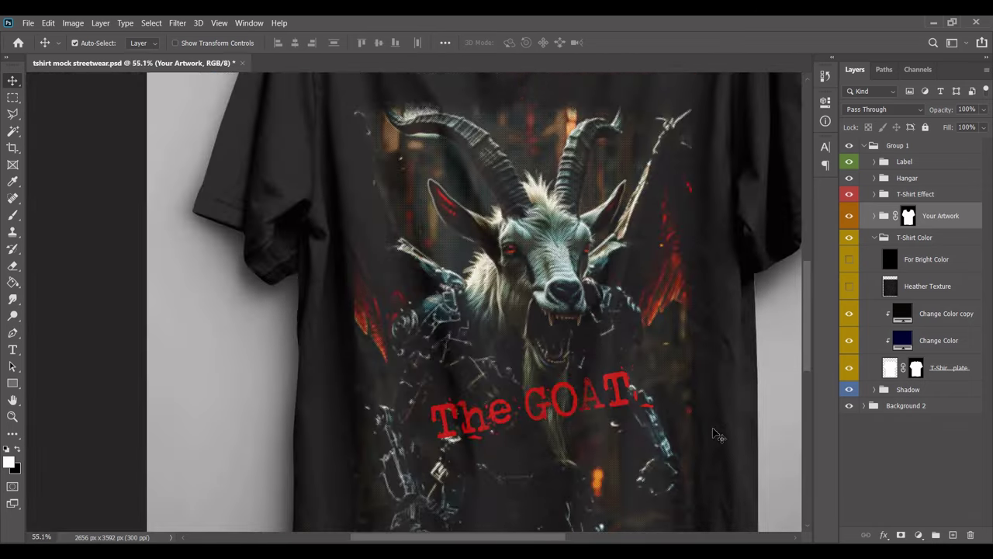
left_click_drag(710, 406, 682, 409)
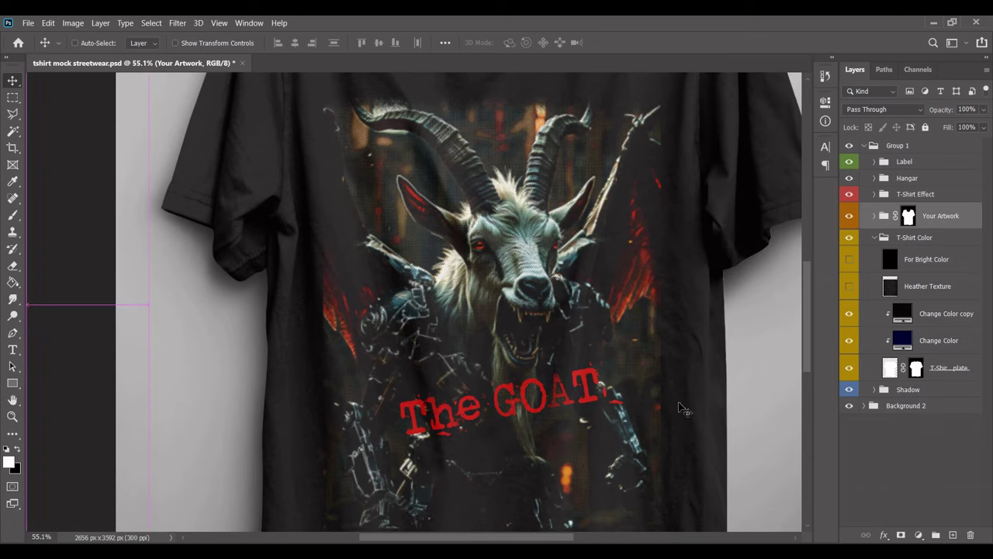
mouse_move(707, 377)
left_mouse_down()
mouse_move(665, 337)
mouse_move(637, 362)
mouse_move(638, 379)
left_mouse_up()
key("ctrl+minus")
key("ctrl+minus")
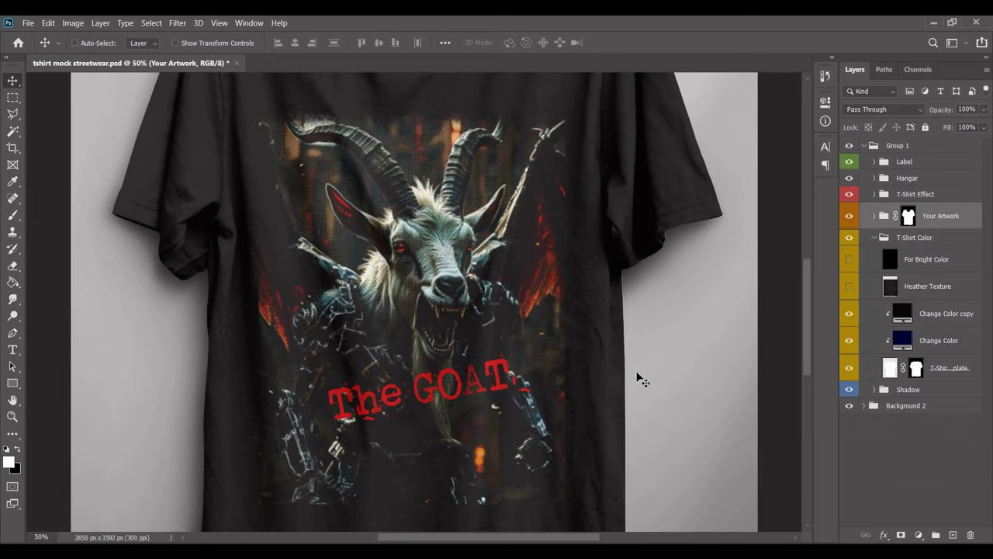
key("ctrl+plus")
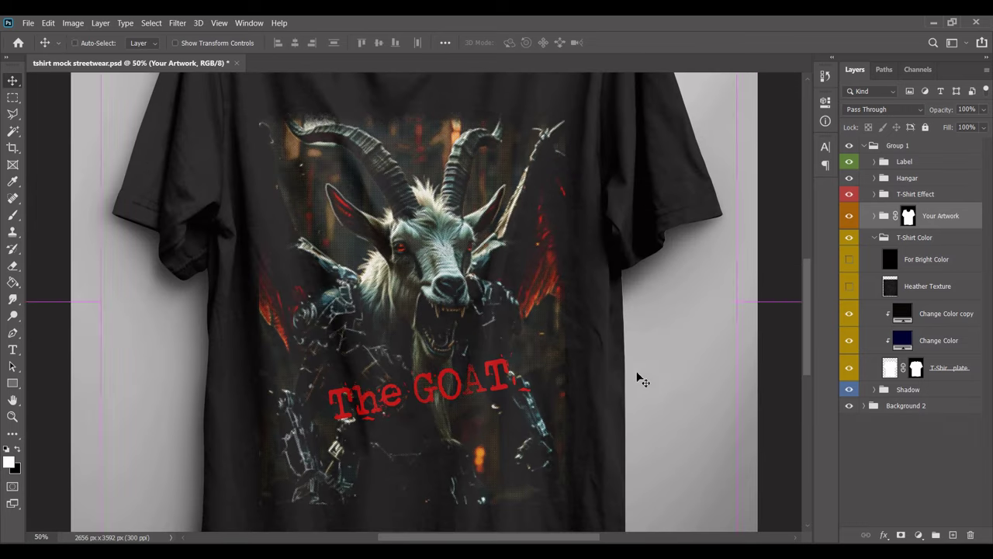